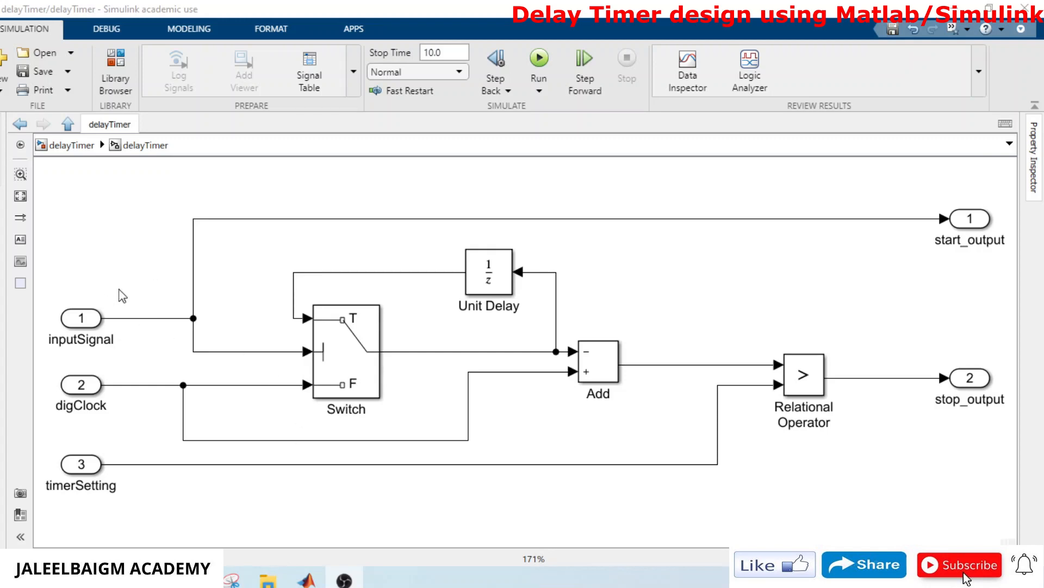
Examine the inports inputSignal, digClock and timerSetting and the outports start_output and stop_output of the delayTimer subsystem
click(54, 479)
click(70, 488)
click(125, 482)
click(943, 409)
click(977, 260)
click(940, 400)
click(93, 321)
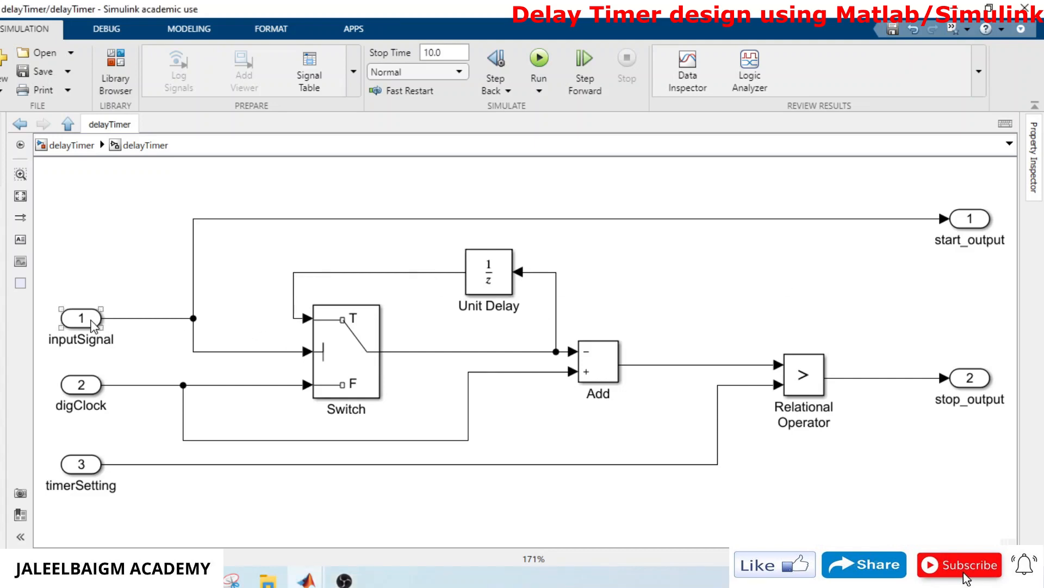
click(87, 384)
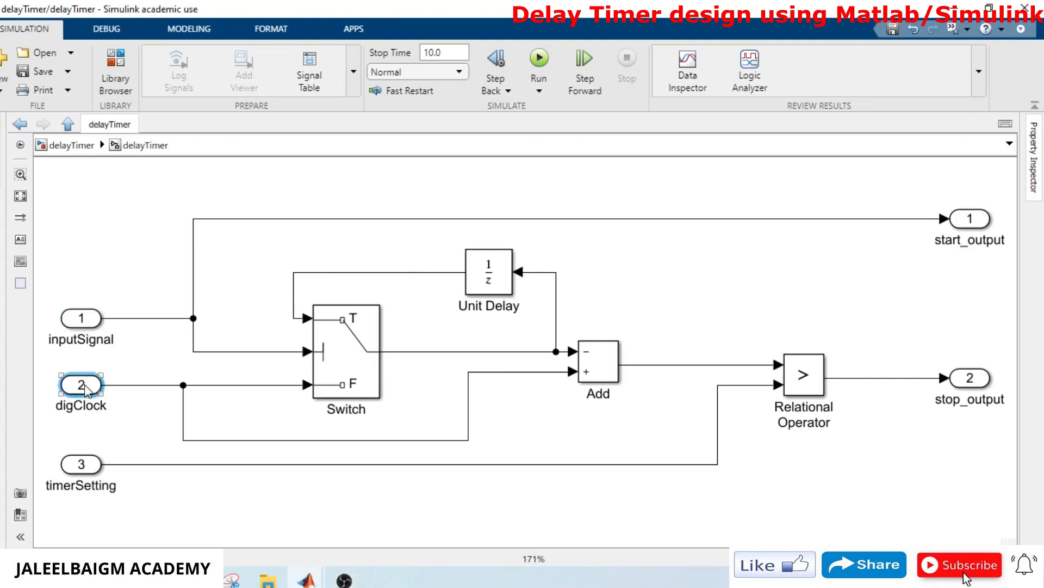
click(84, 463)
click(79, 338)
click(79, 340)
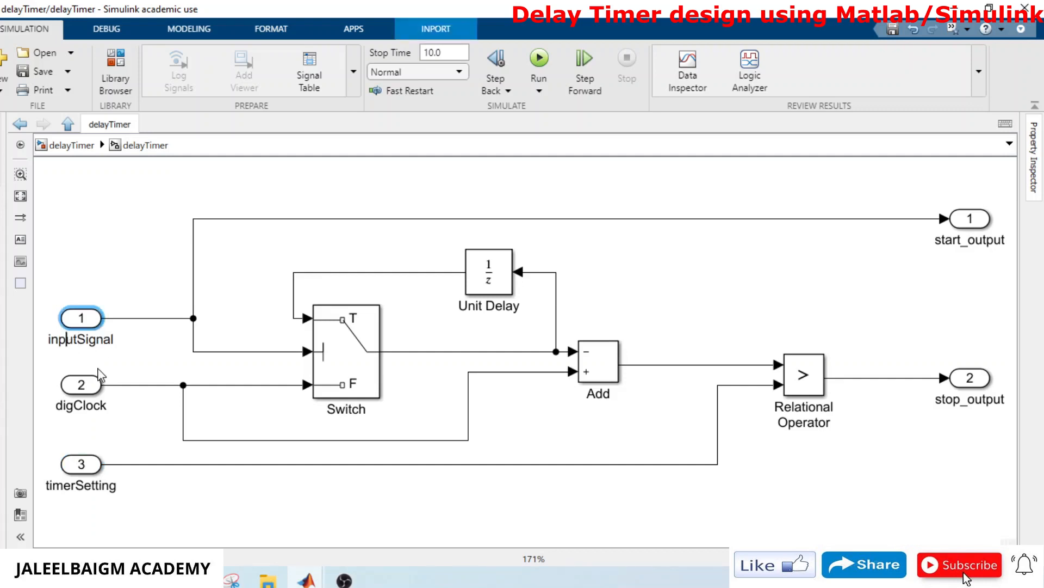
click(84, 405)
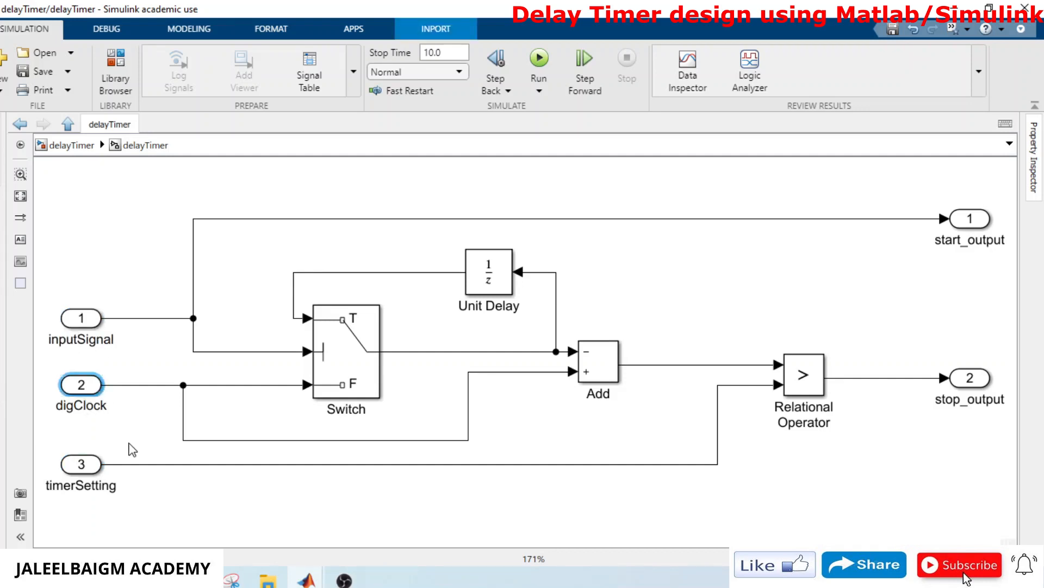
click(99, 492)
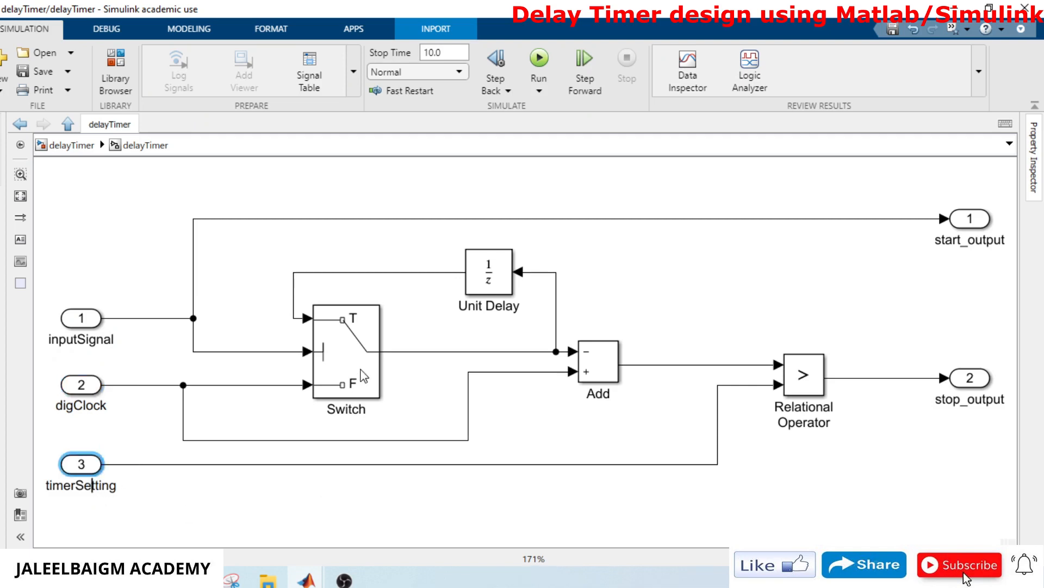
Review the parameters of the Switch, Unit Delay and Relational Operator blocks, and look at the Add block
click(373, 394)
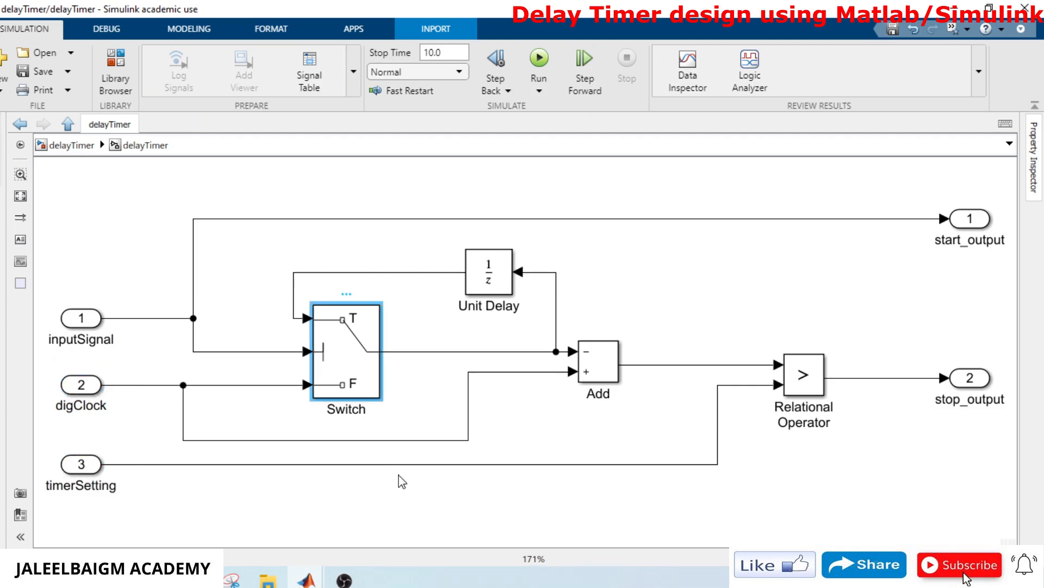
double_click(369, 372)
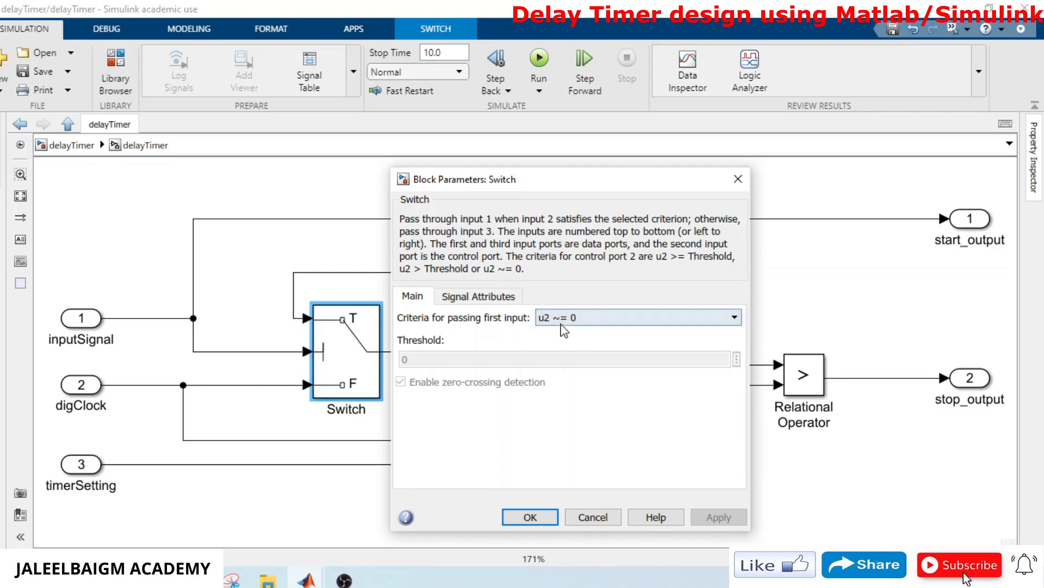
click(531, 516)
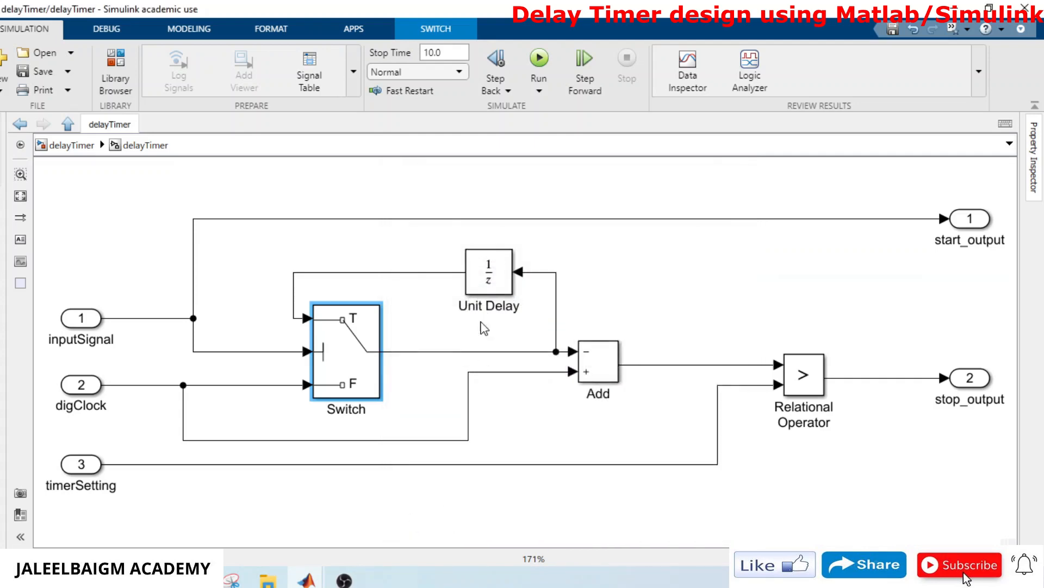
double_click(492, 290)
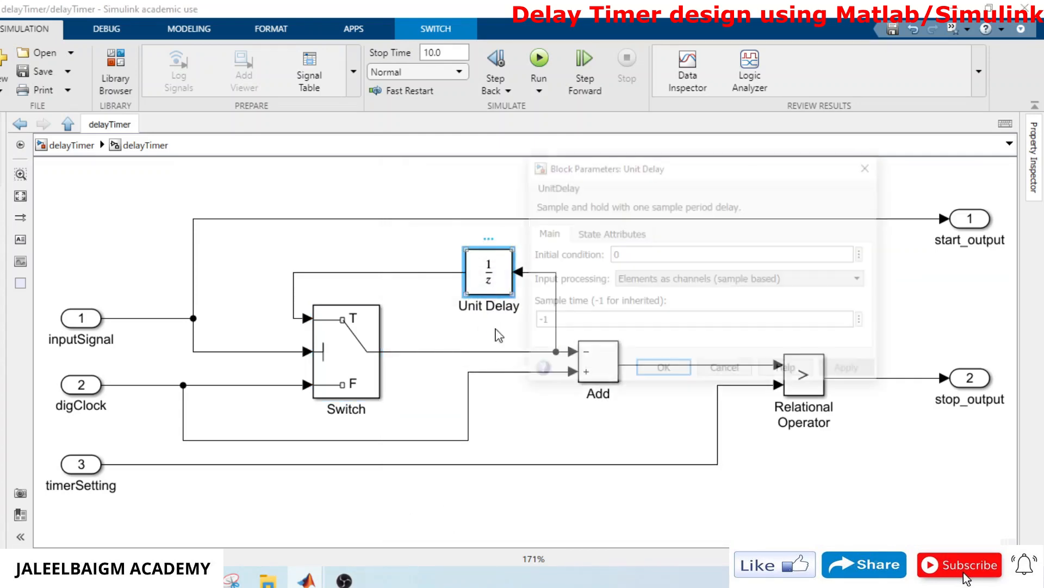
click(663, 370)
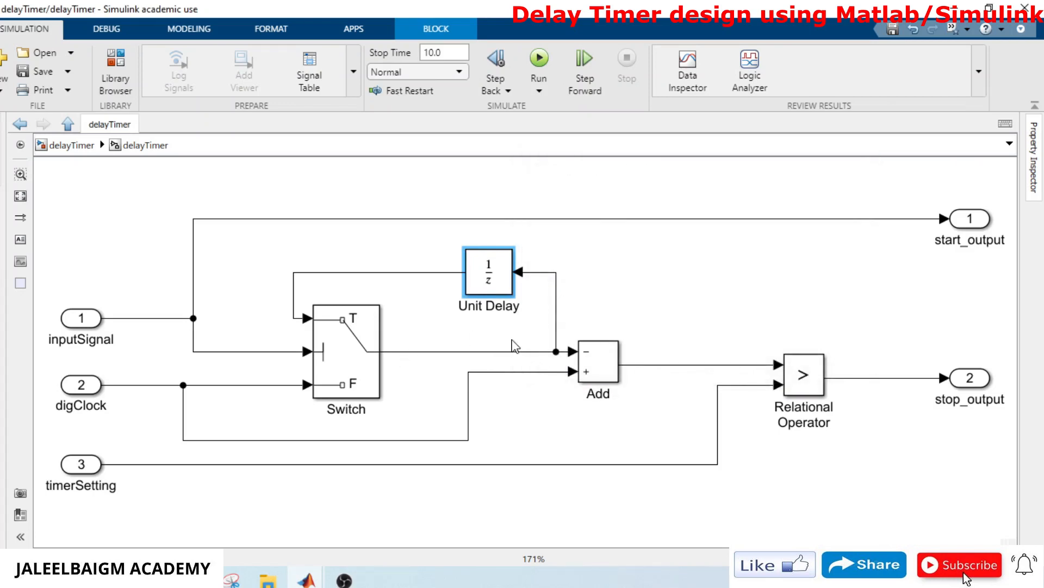
click(599, 359)
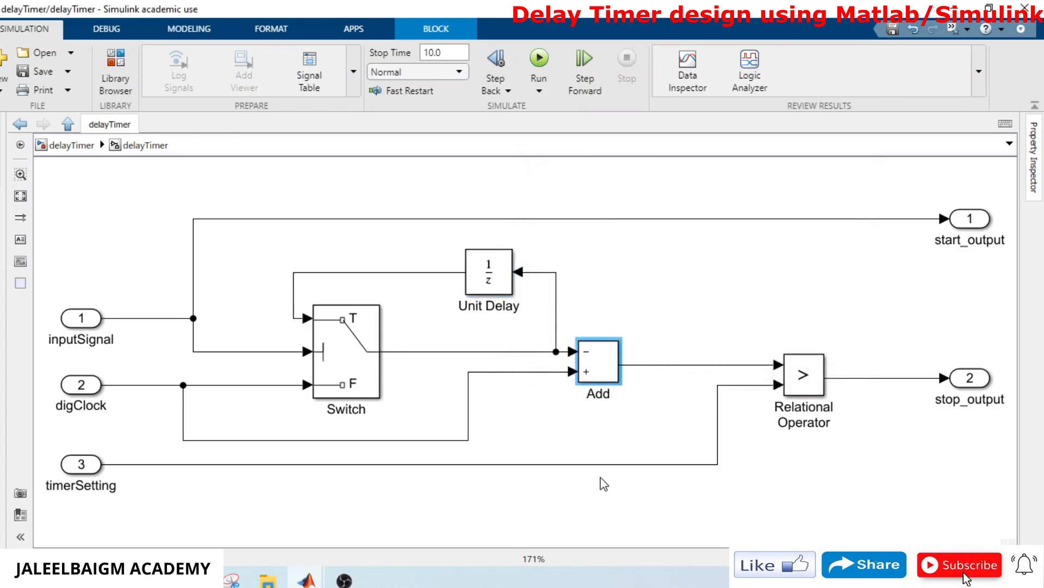
double_click(810, 393)
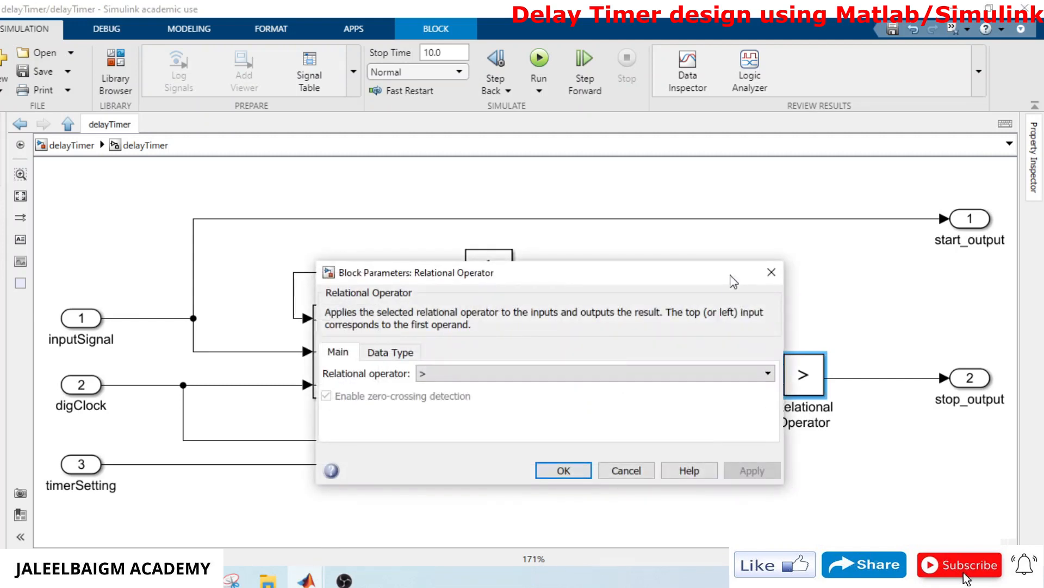
click(772, 272)
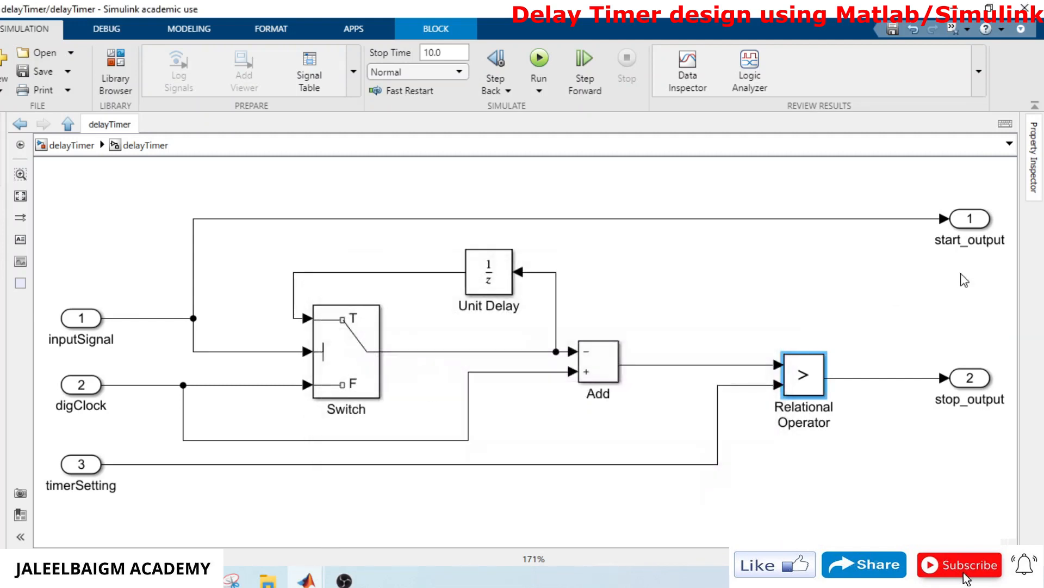
Inspect the two outports and trace the Switch output signal to the Unit Delay and Add blocks
click(964, 223)
click(964, 379)
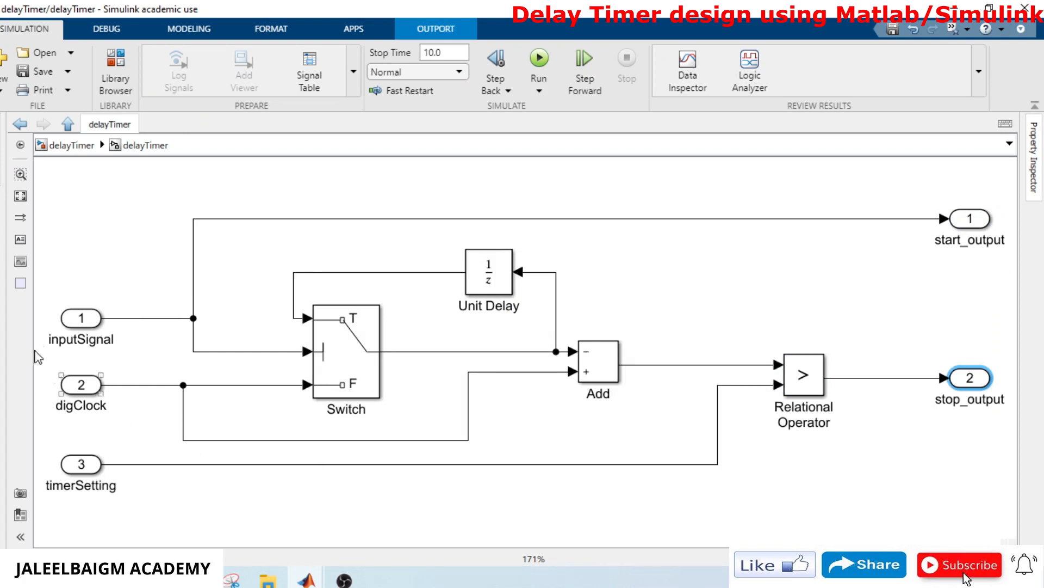
click(339, 342)
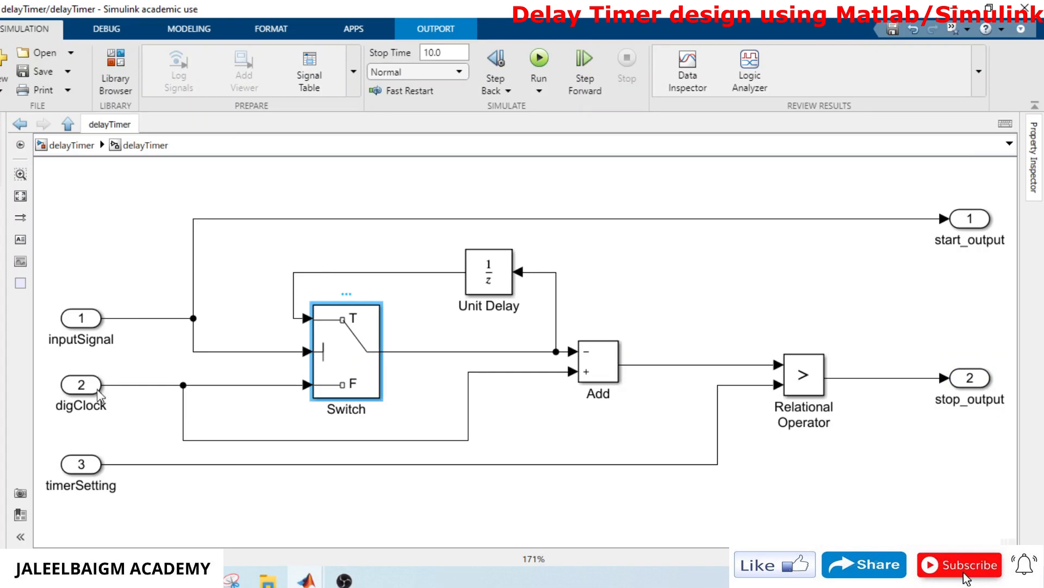
click(345, 366)
click(552, 351)
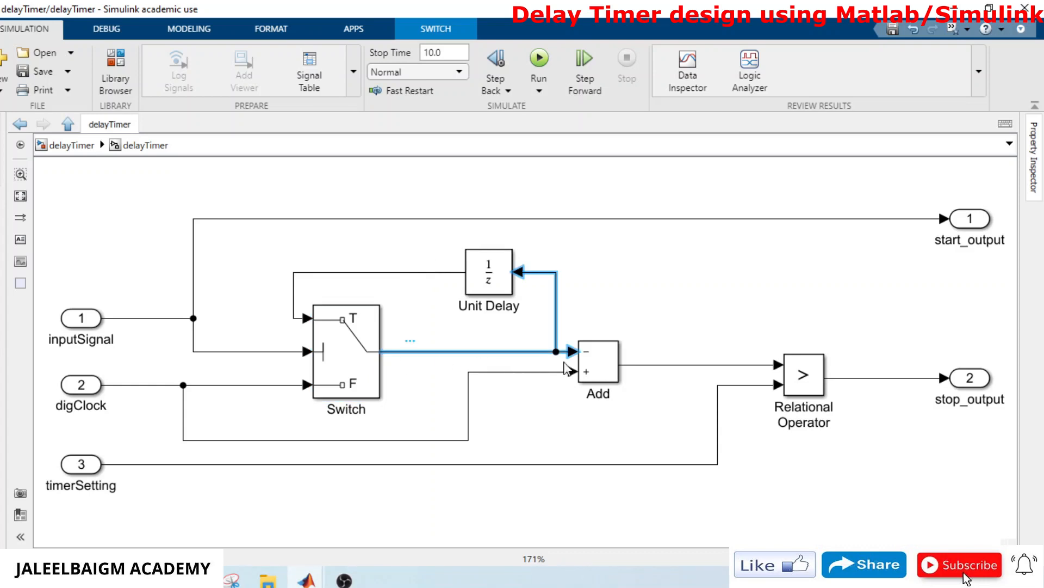
click(595, 366)
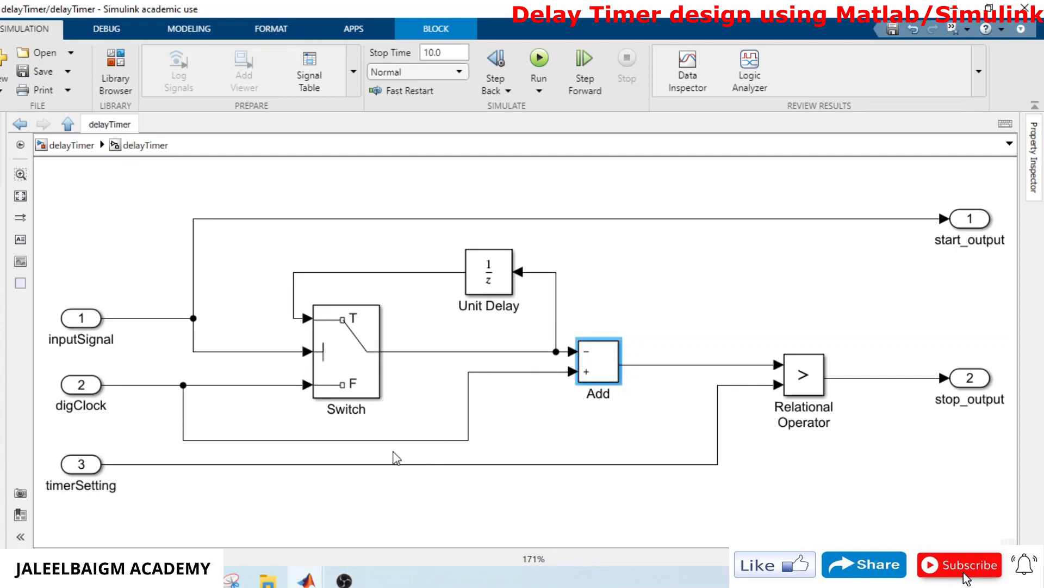
Tighten the layout by moving the digClock branch line to the Add block and the timerSetting inport slightly upward
drag(374, 441, 379, 427)
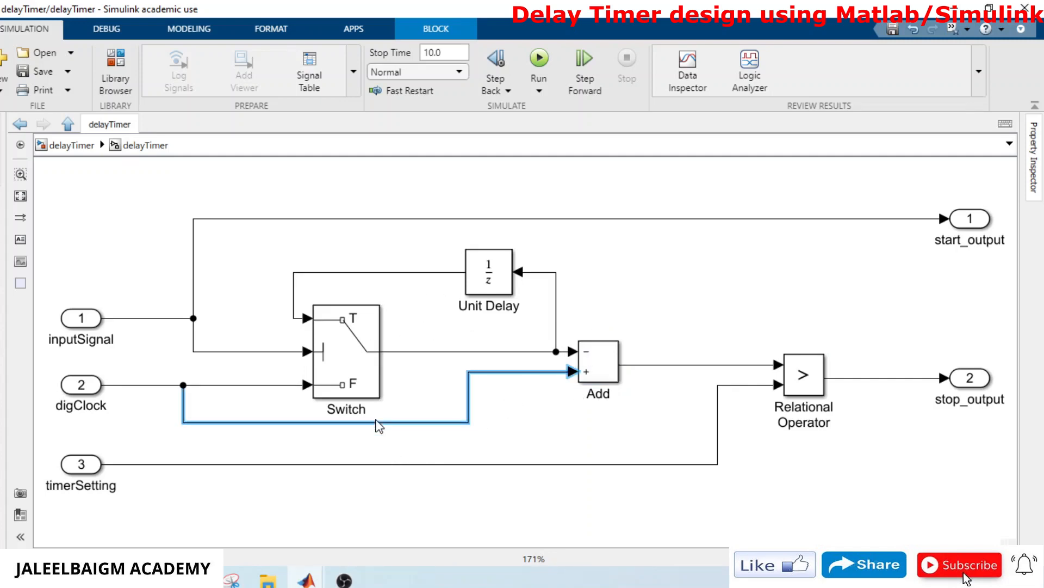
click(320, 386)
click(184, 398)
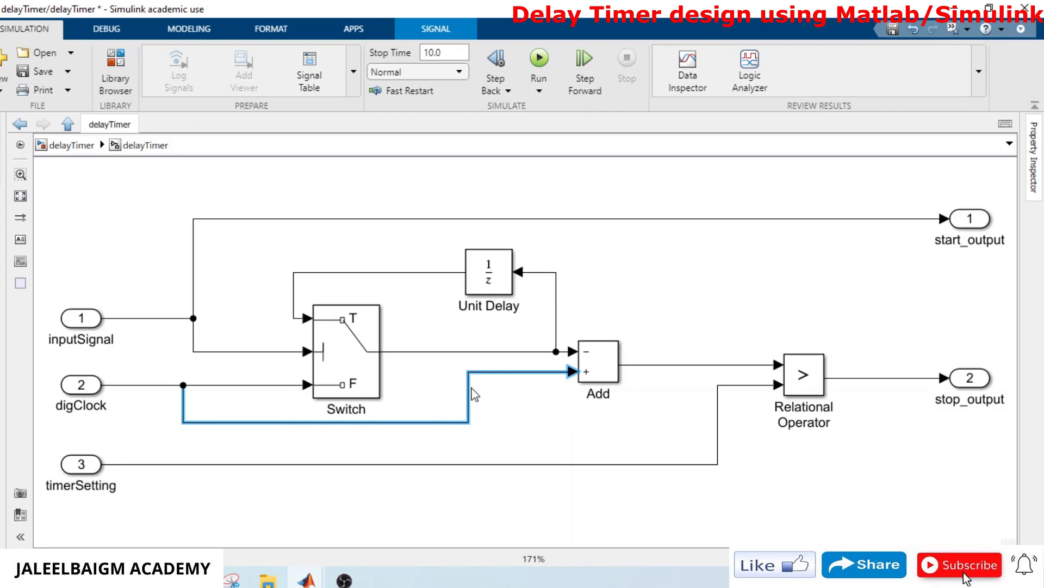
click(85, 464)
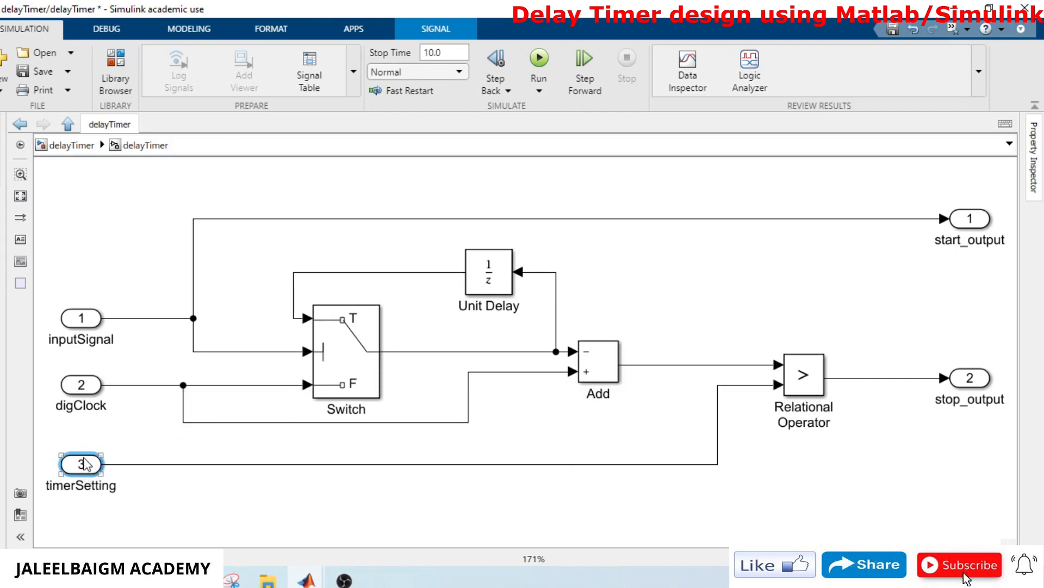
drag(85, 464, 85, 451)
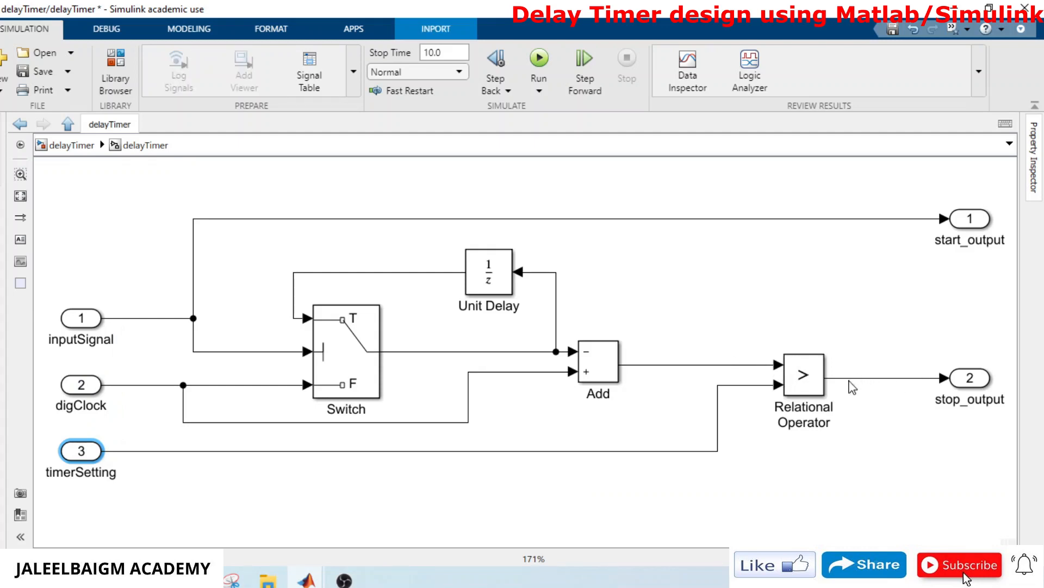
Save the delayTimer model and return to its top level
click(816, 387)
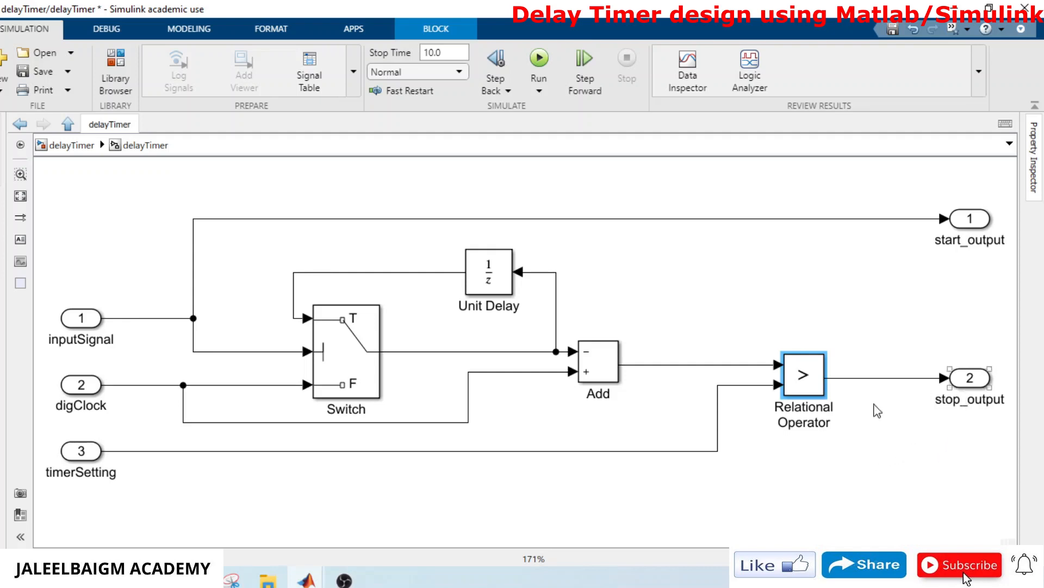
click(40, 75)
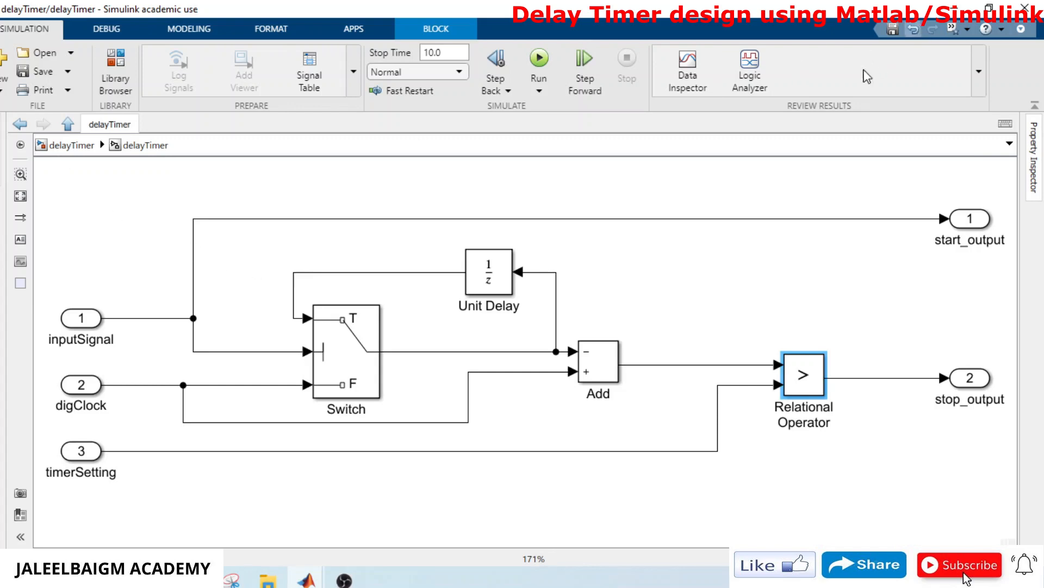
click(71, 145)
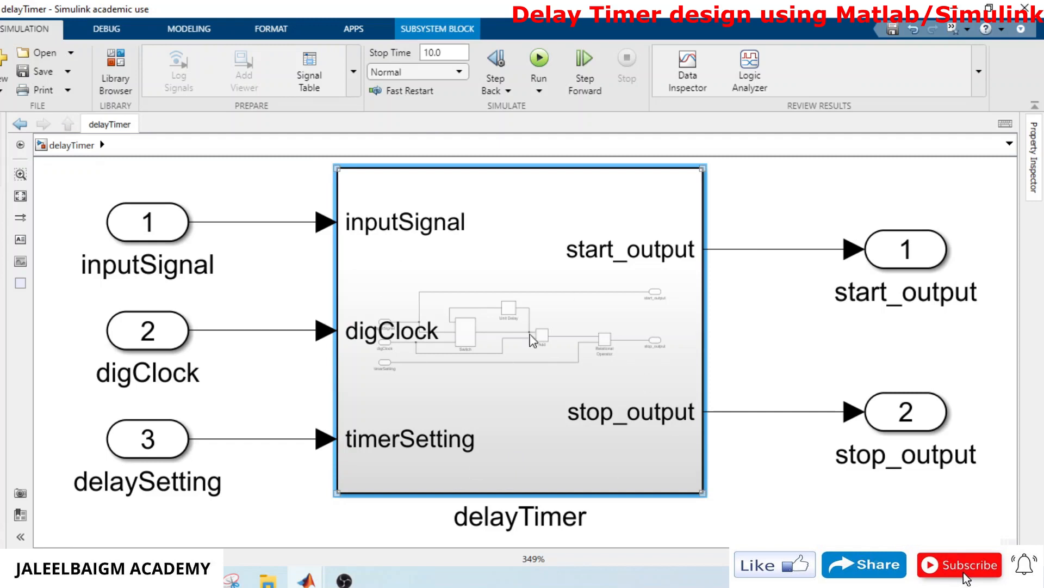
click(778, 334)
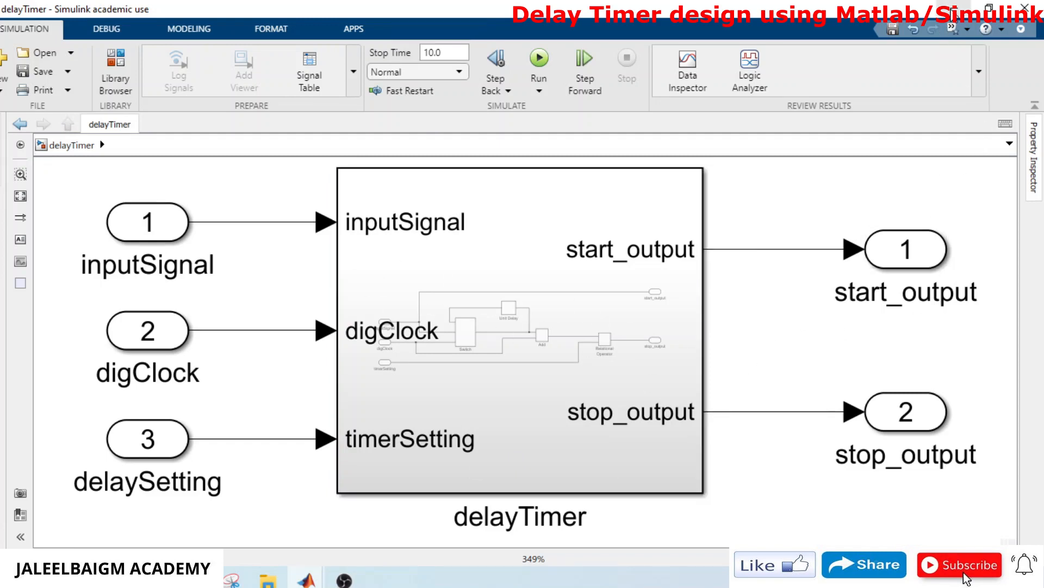
Switch to the MATLAB main window and open the test model delayTimer_Test.slx
mouse_move(324, 585)
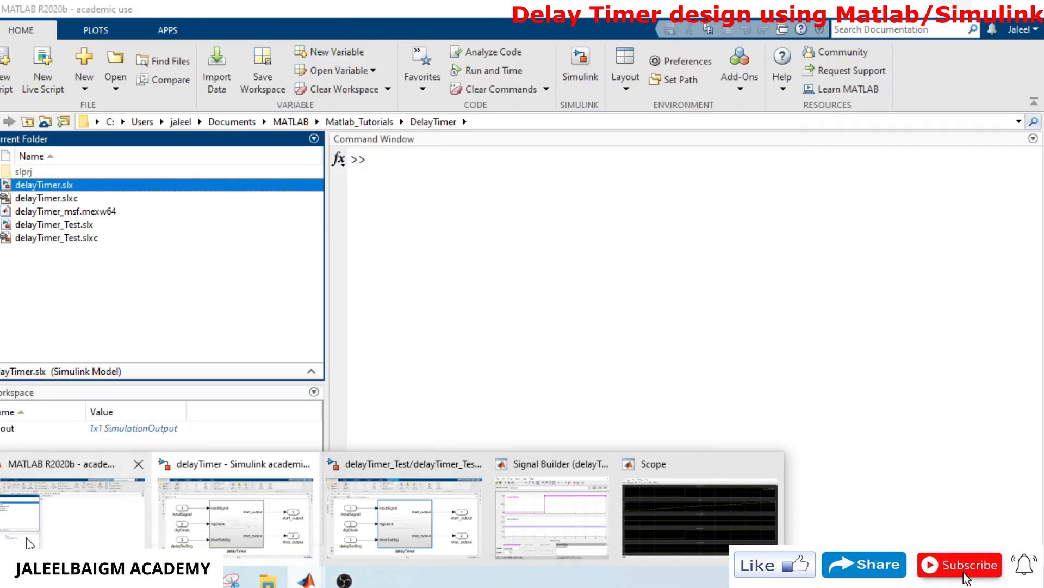
click(30, 543)
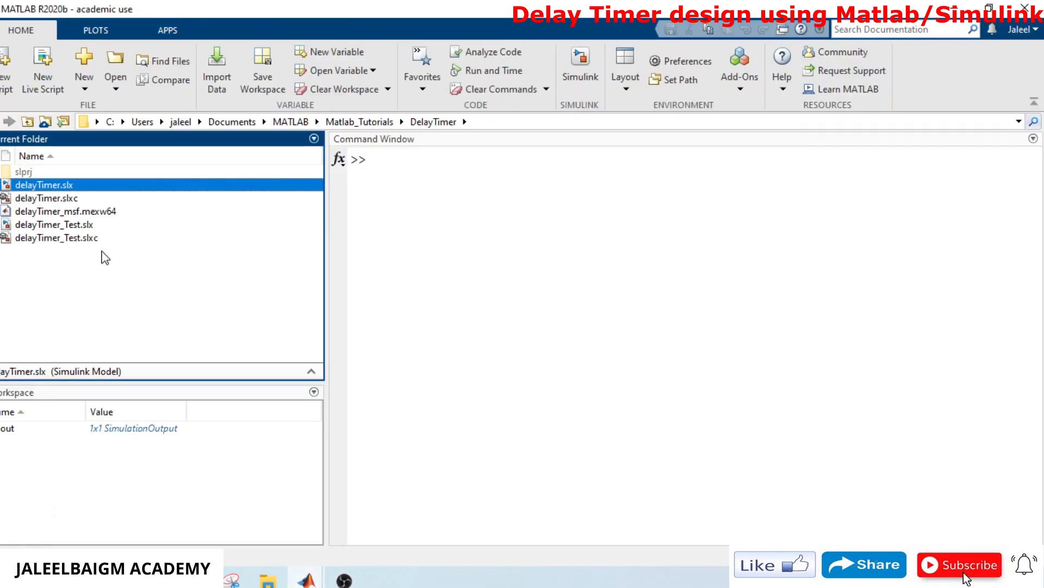
click(57, 227)
double_click(57, 227)
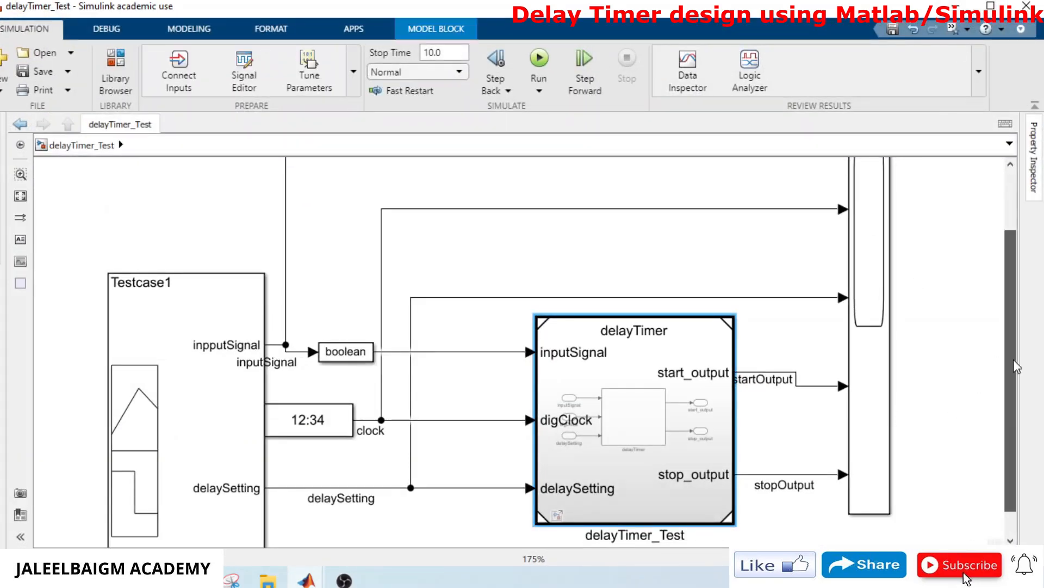
scroll(1010, 389, up, 2)
key(space)
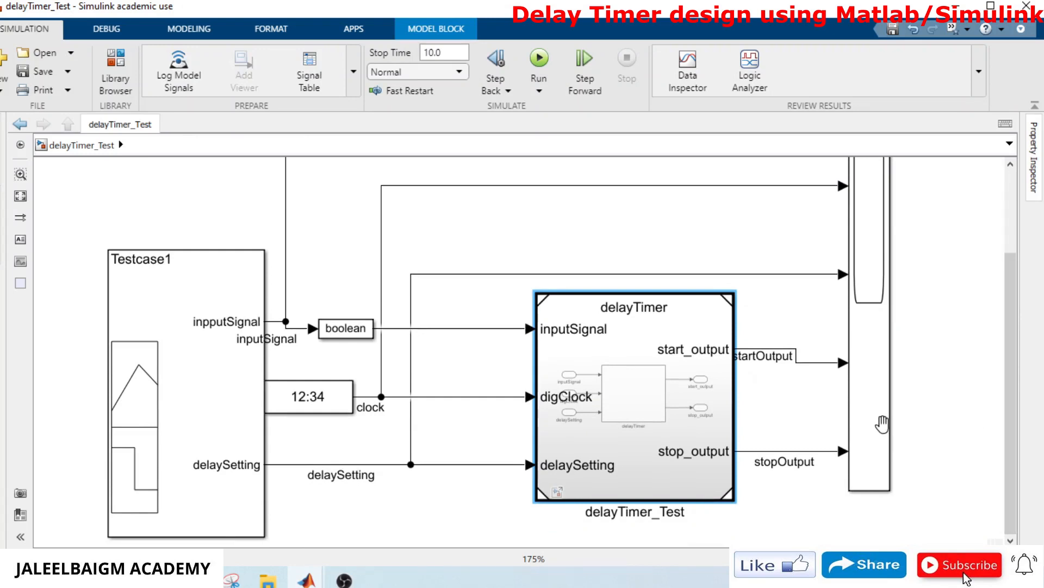
In the test model's Signal Builder block, rename the misspelled signal inpputSignal to inputSignal and save the model
double_click(308, 392)
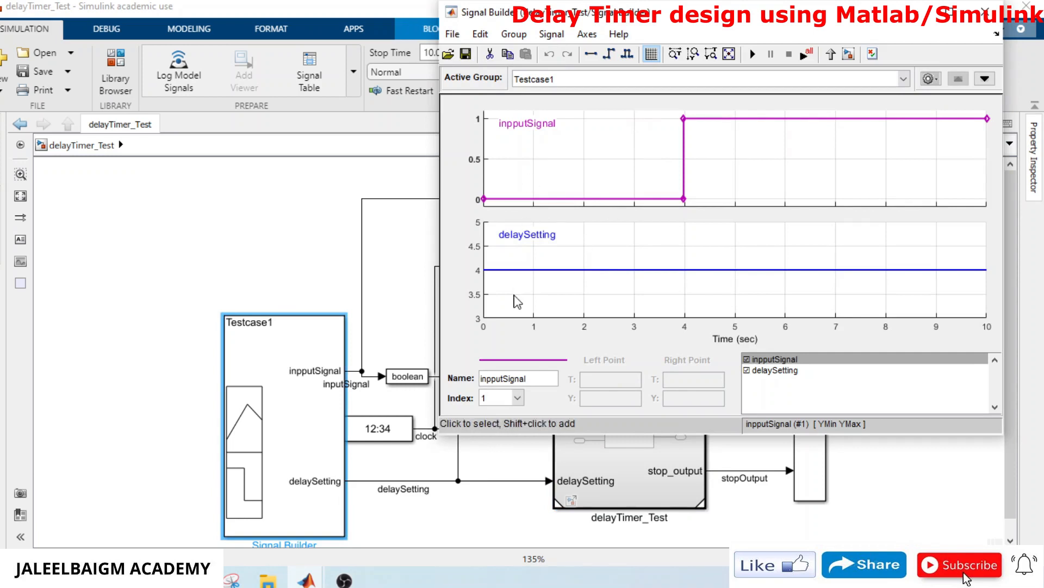
click(514, 131)
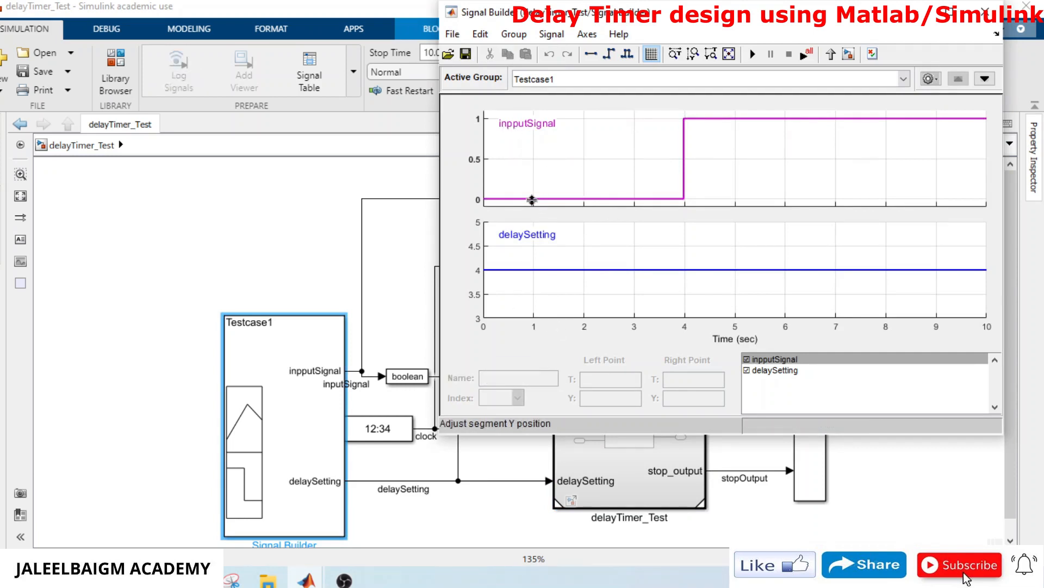
click(532, 200)
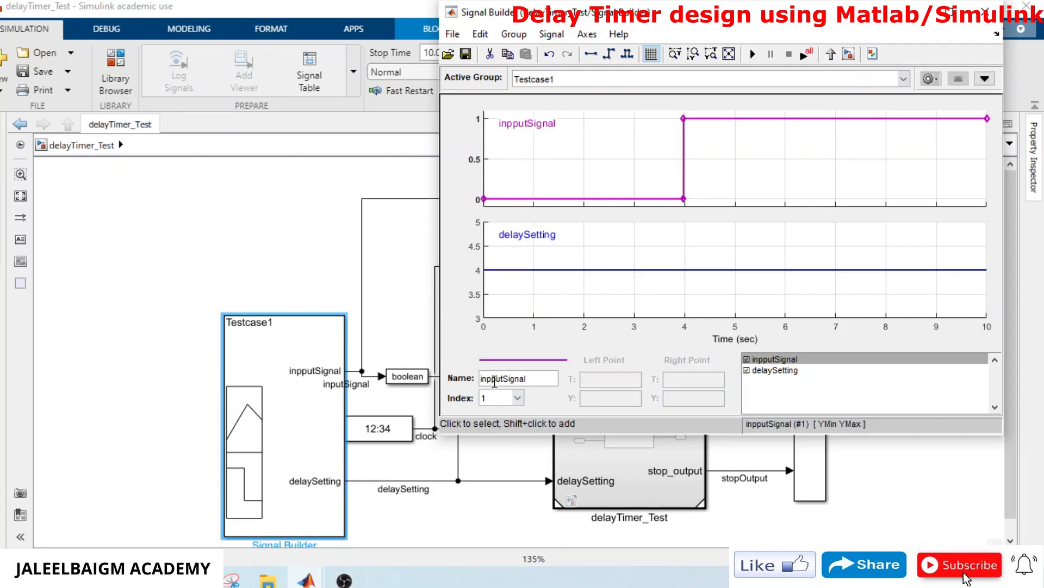
click(492, 379)
key(BackSpace)
click(555, 83)
click(539, 95)
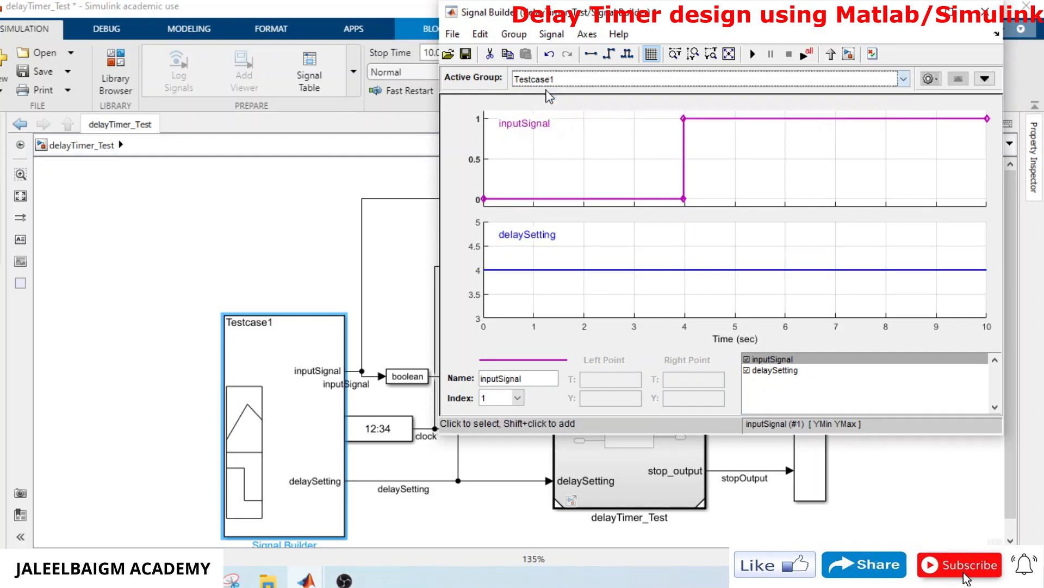
click(468, 57)
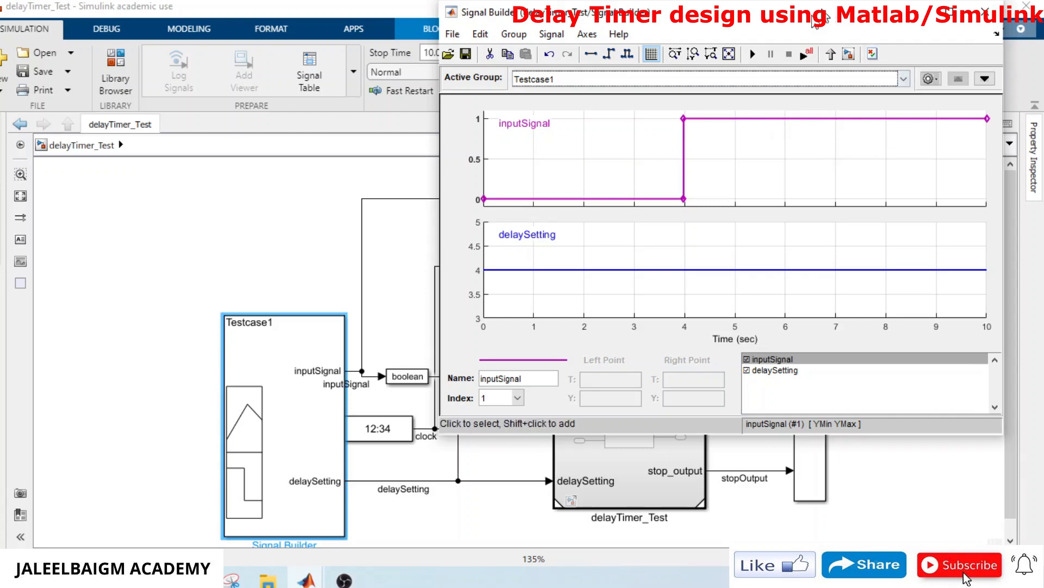
drag(833, 14, 413, 74)
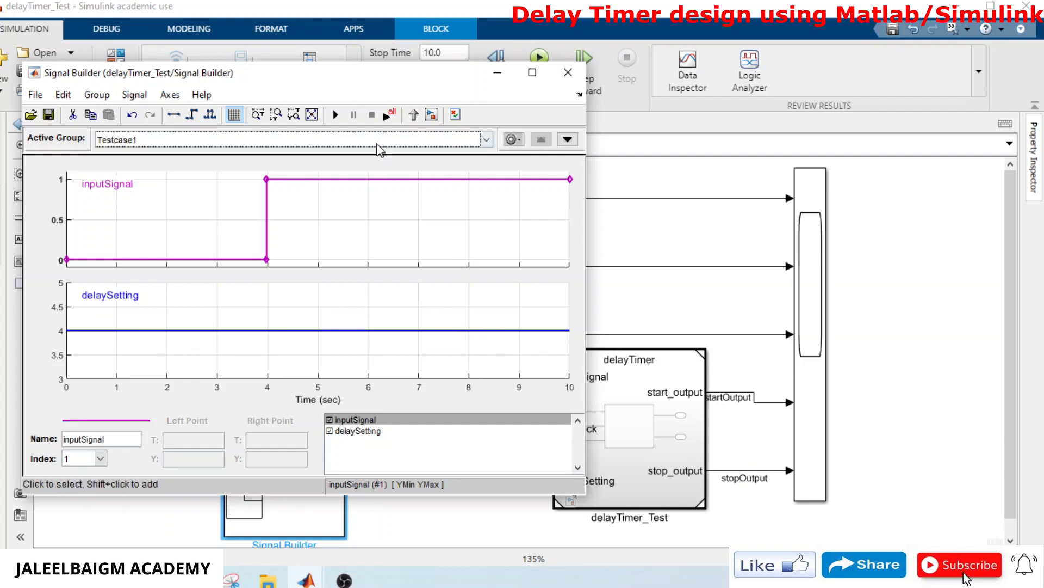
Run the simulation for Testcase1, examine the input and output traces in the Scope, and return to Signal Builder
click(335, 115)
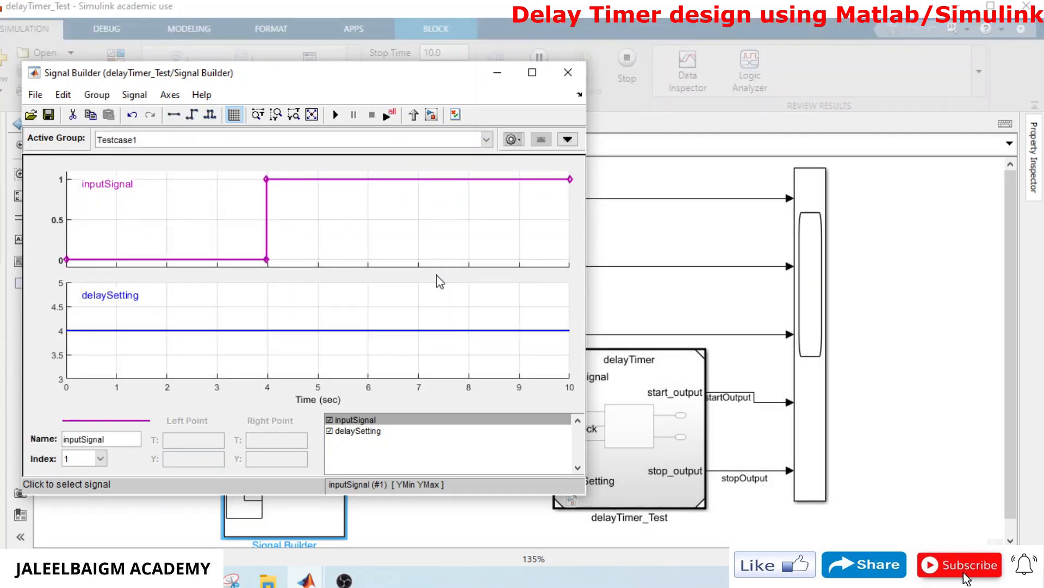
click(307, 580)
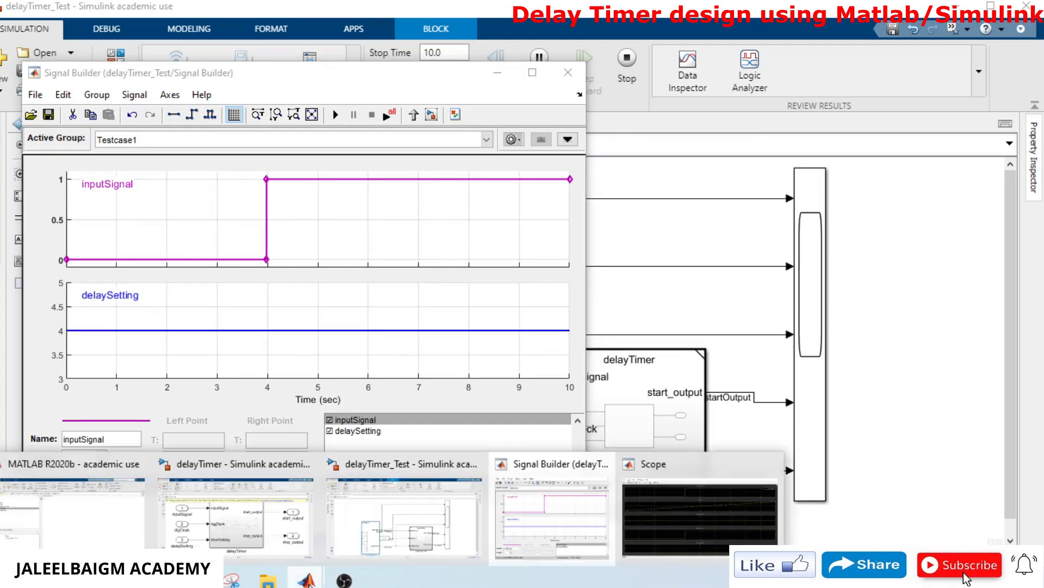
click(686, 504)
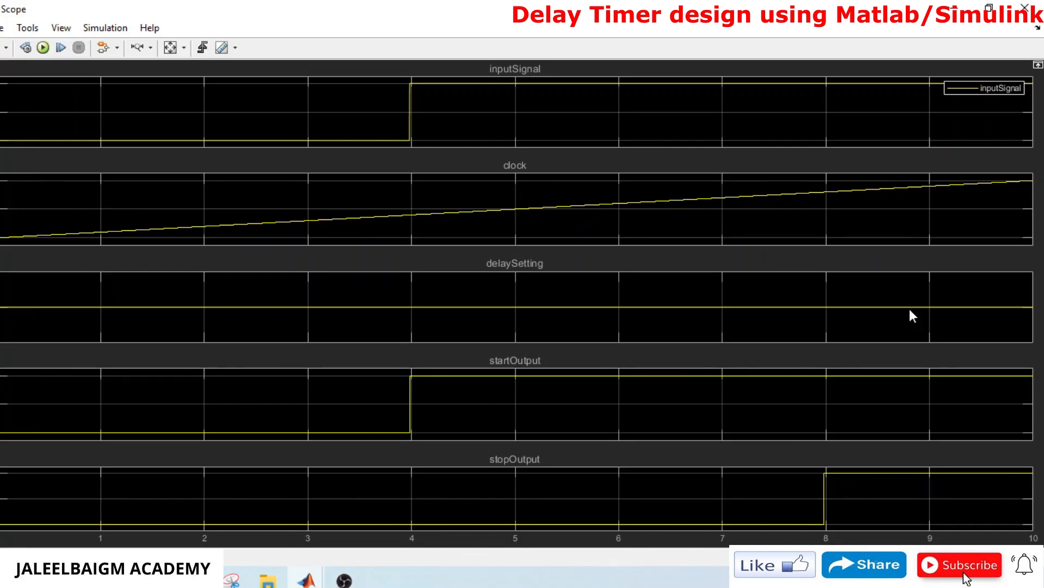
click(959, 17)
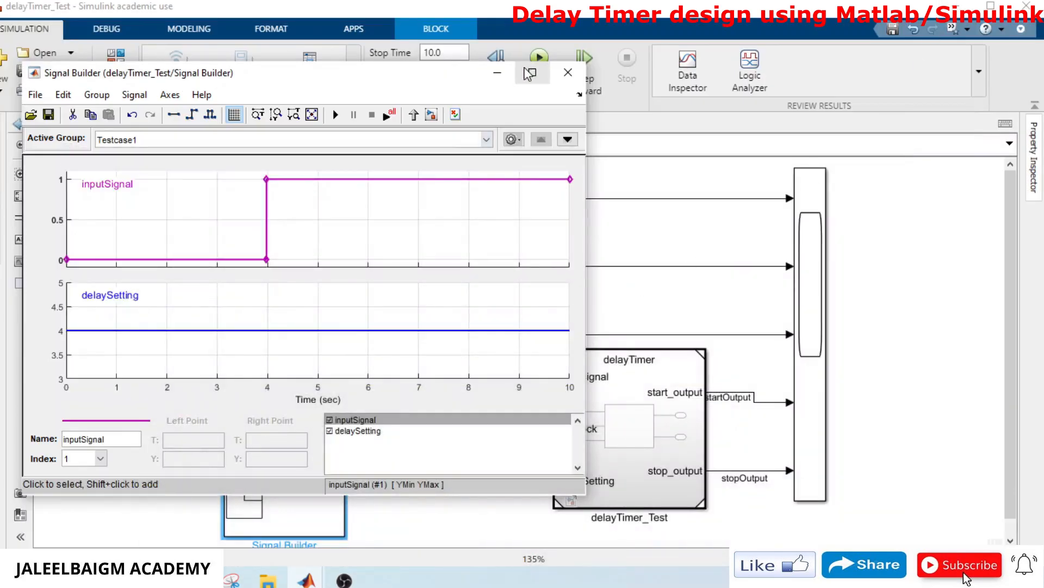
In Testcase2, shift the rising edge of inputSignal to 2 seconds and save the Signal Builder data
click(529, 74)
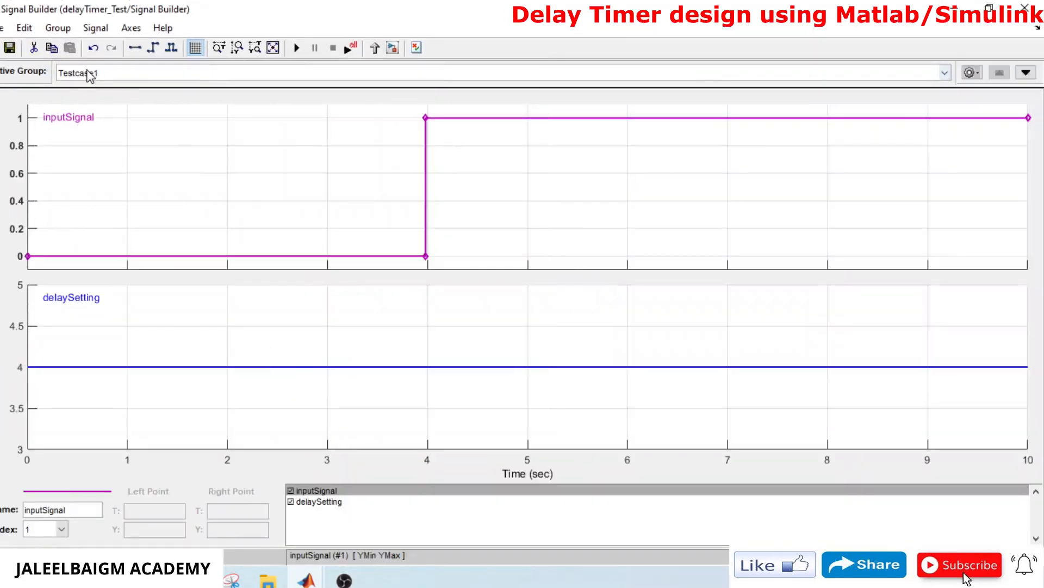
click(90, 76)
click(95, 103)
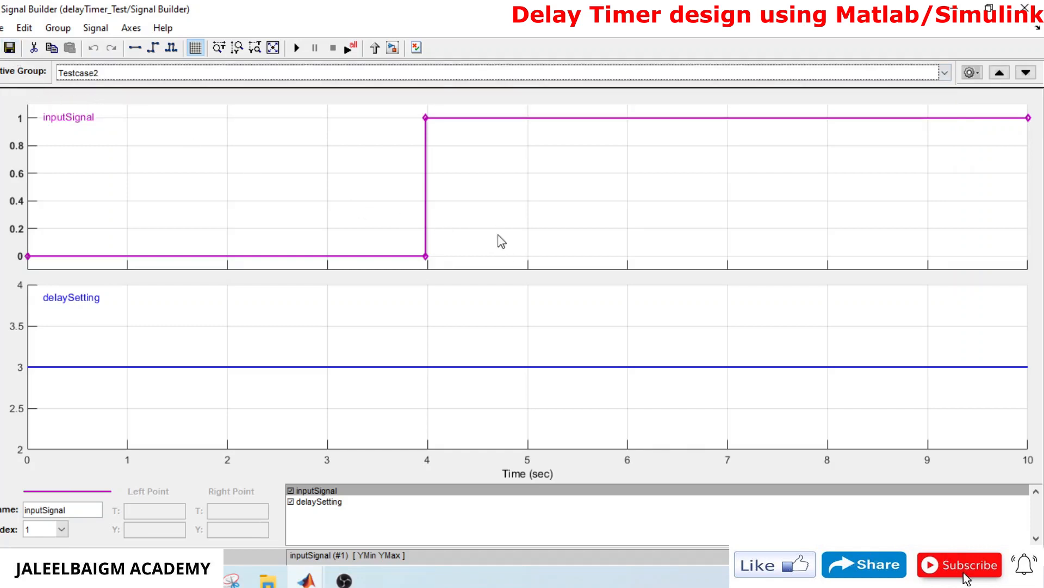
click(425, 241)
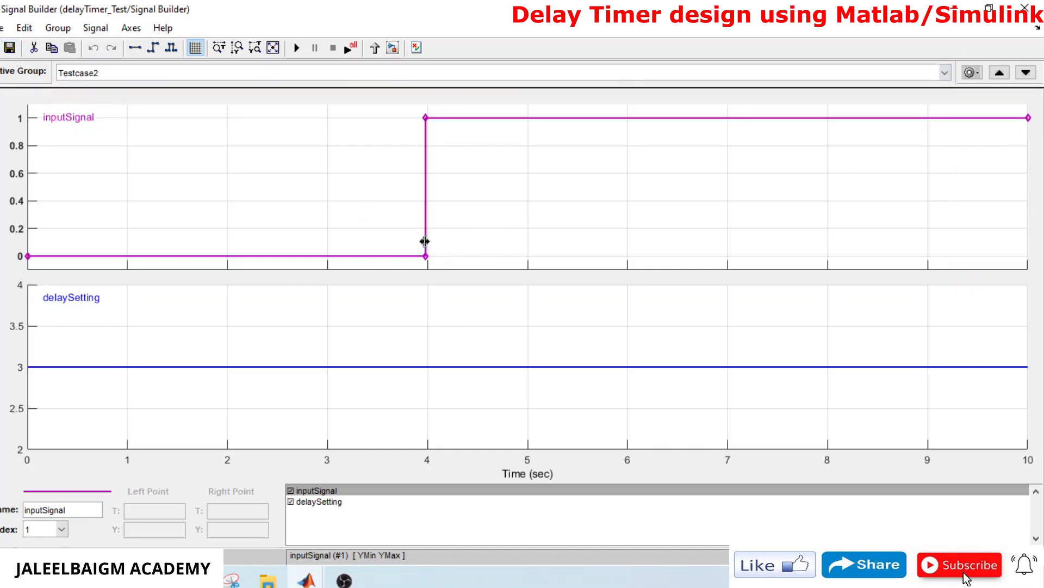
drag(425, 241, 231, 236)
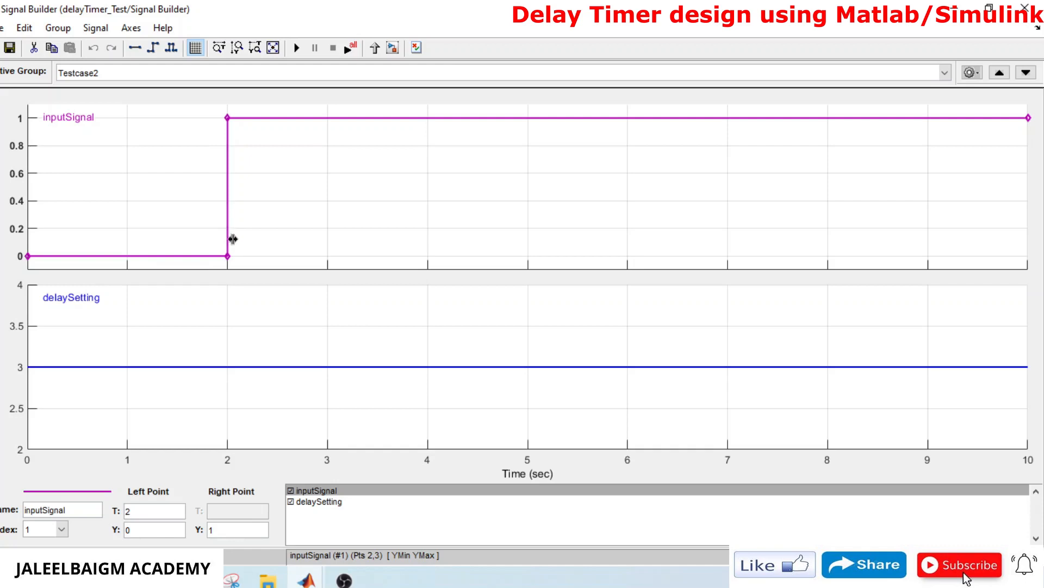
click(10, 49)
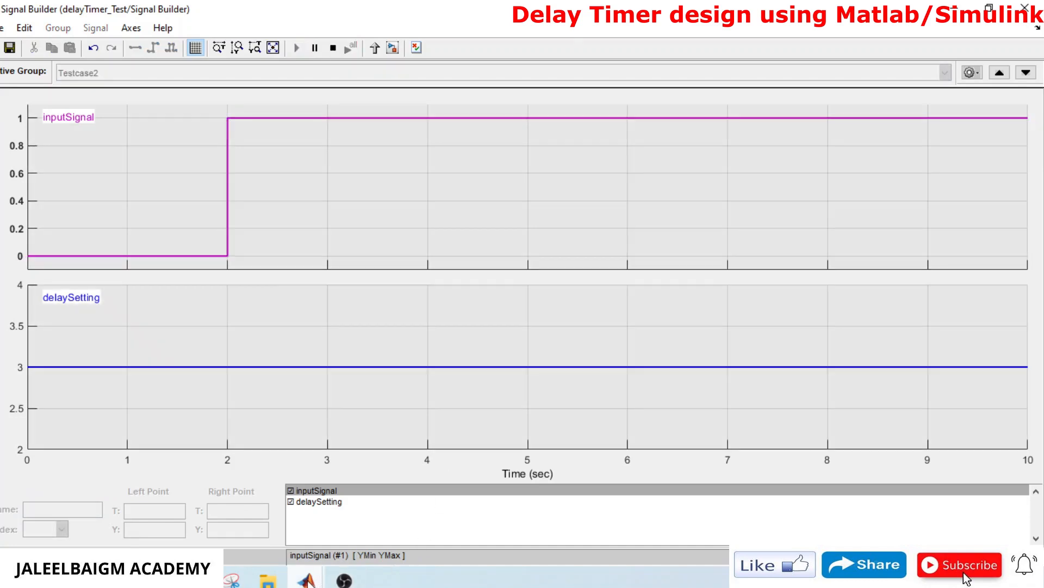
Simulate Testcase2 and examine its startOutput and stopOutput traces in the Scope
mouse_move(306, 580)
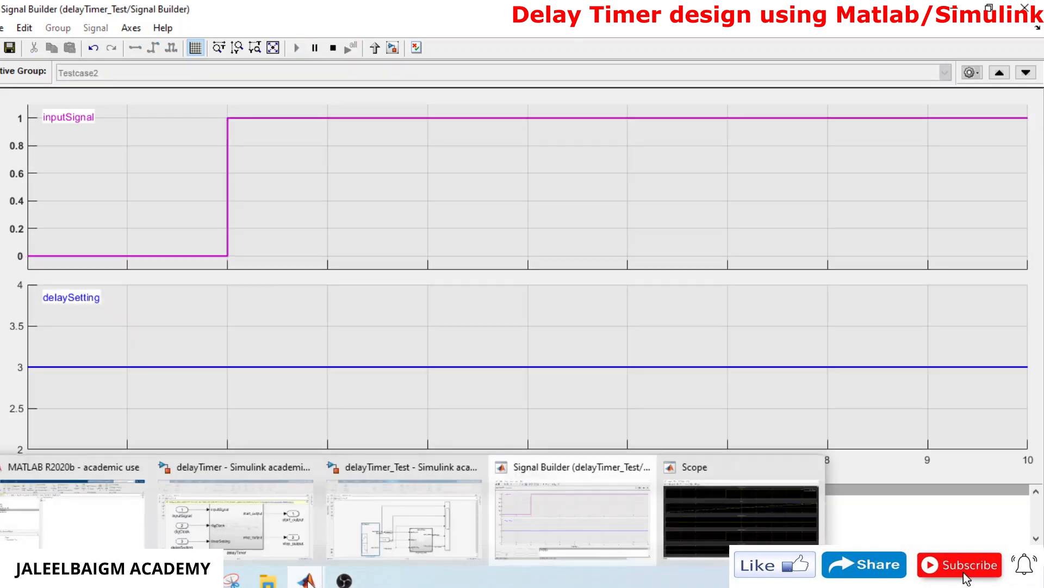
click(694, 524)
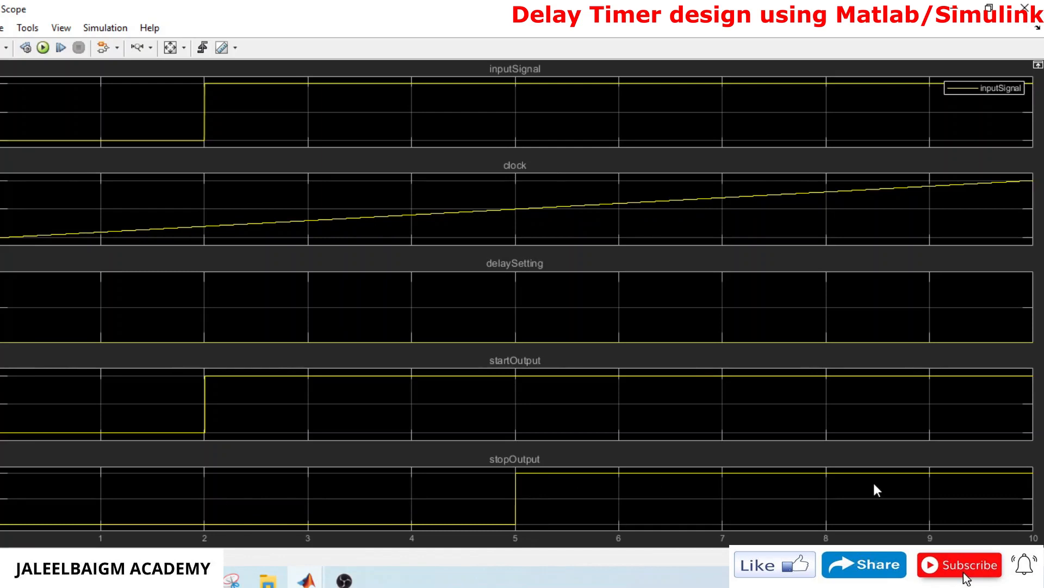
click(956, 9)
In Testcase3, shift the rising edge of inputSignal to 3 seconds and save the Signal Builder data
click(96, 76)
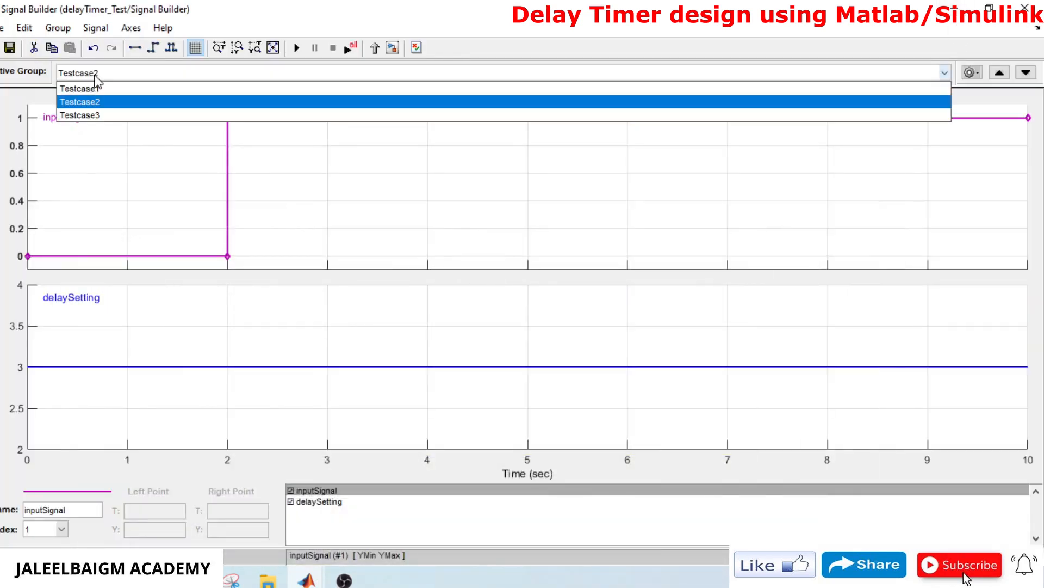
click(102, 115)
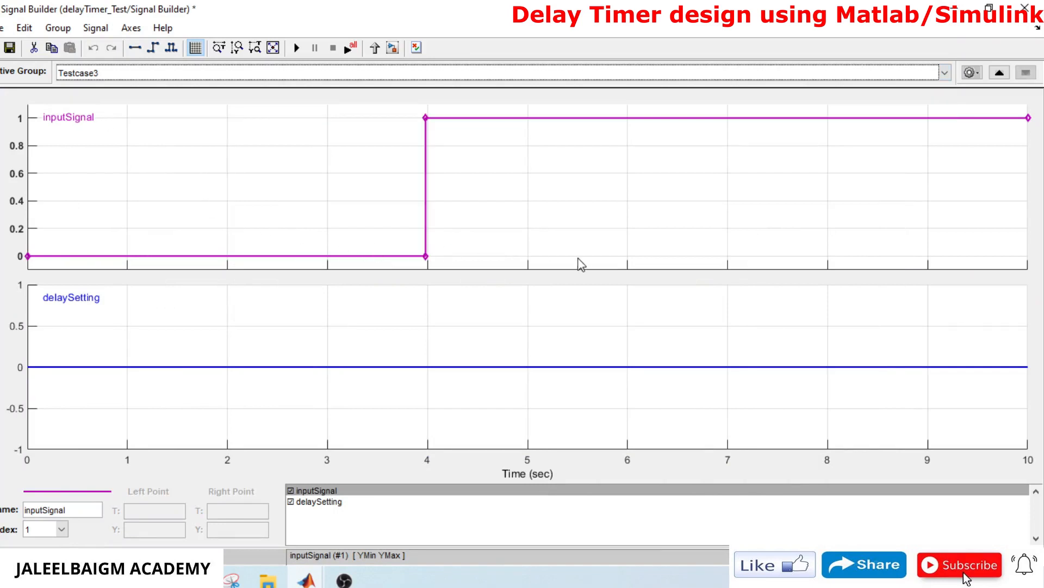
drag(428, 235, 329, 249)
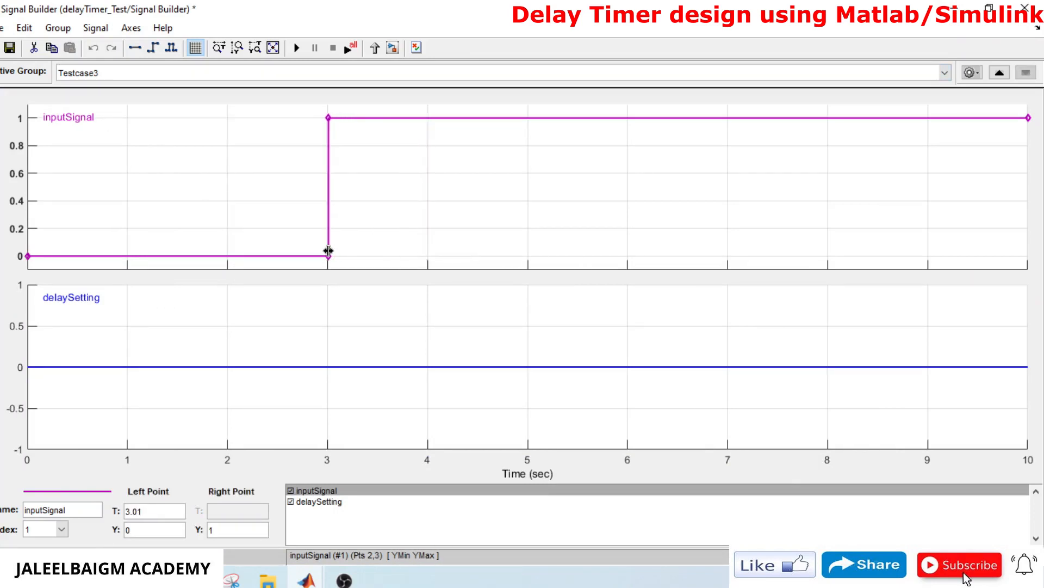
click(516, 210)
click(9, 47)
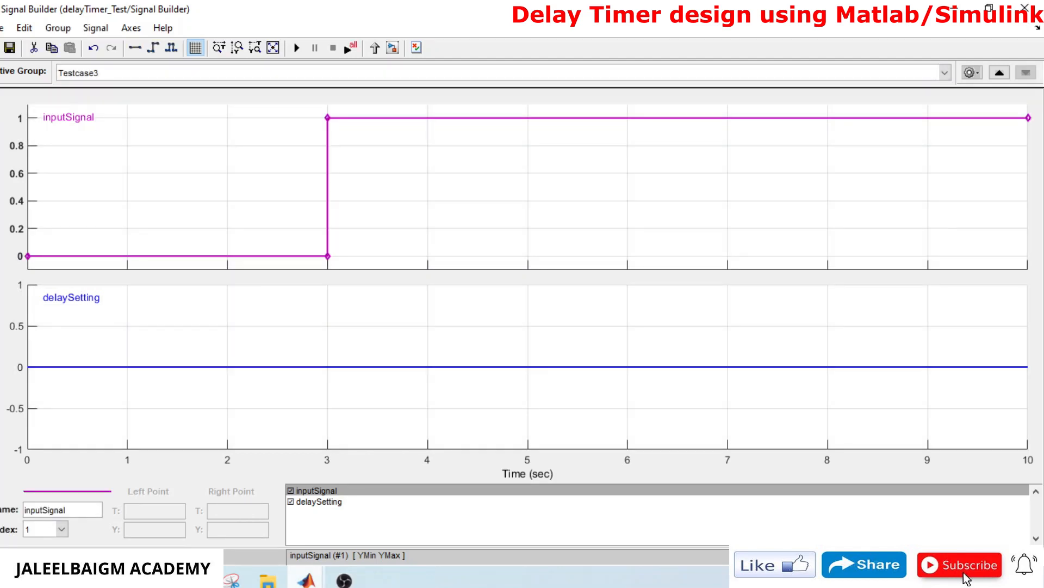
Simulate Testcase3, examine its traces in the Scope, and return to the delayTimer_Test model diagram
mouse_move(324, 579)
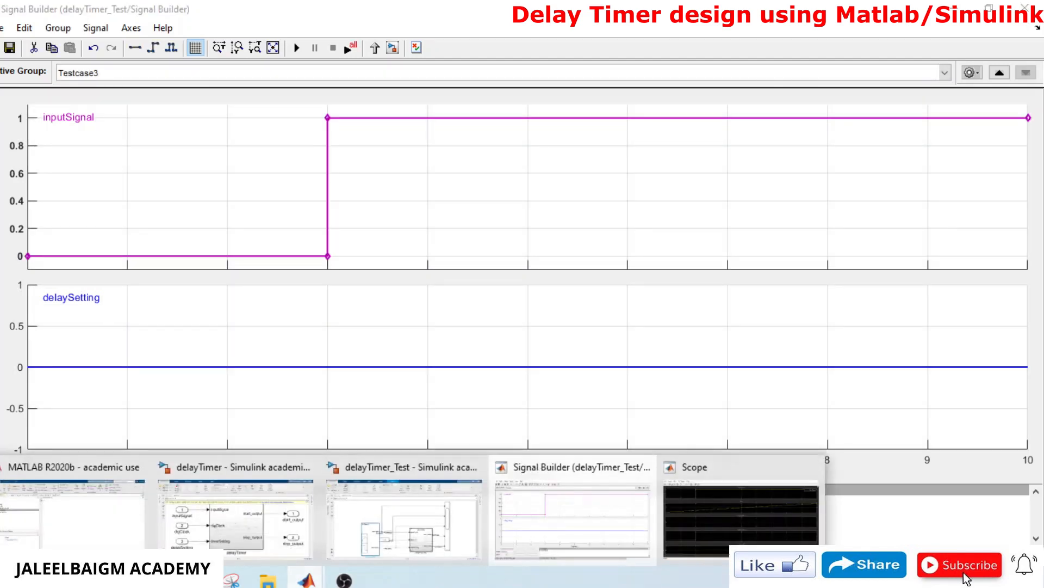
click(720, 552)
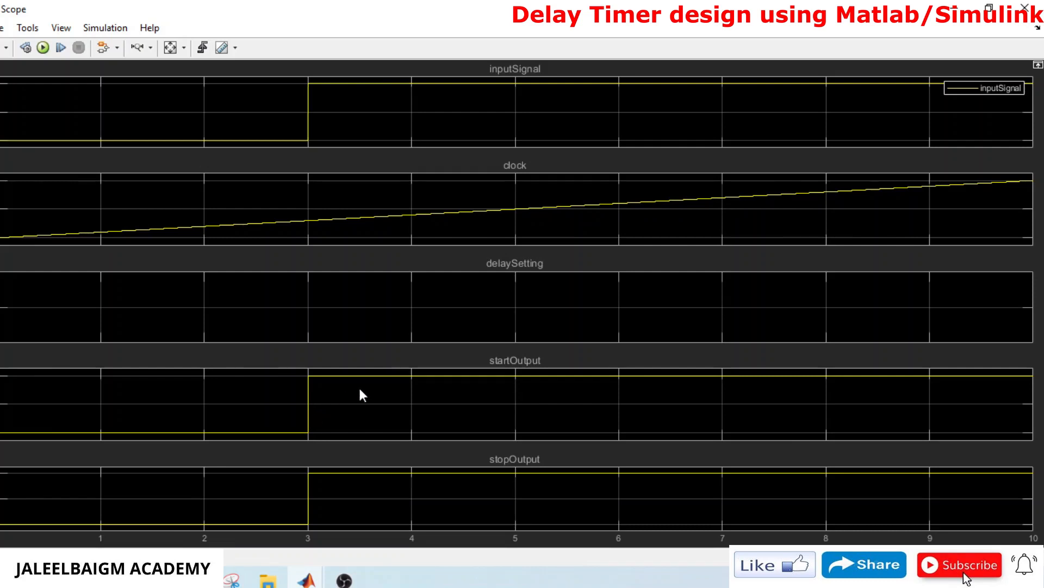
click(957, 7)
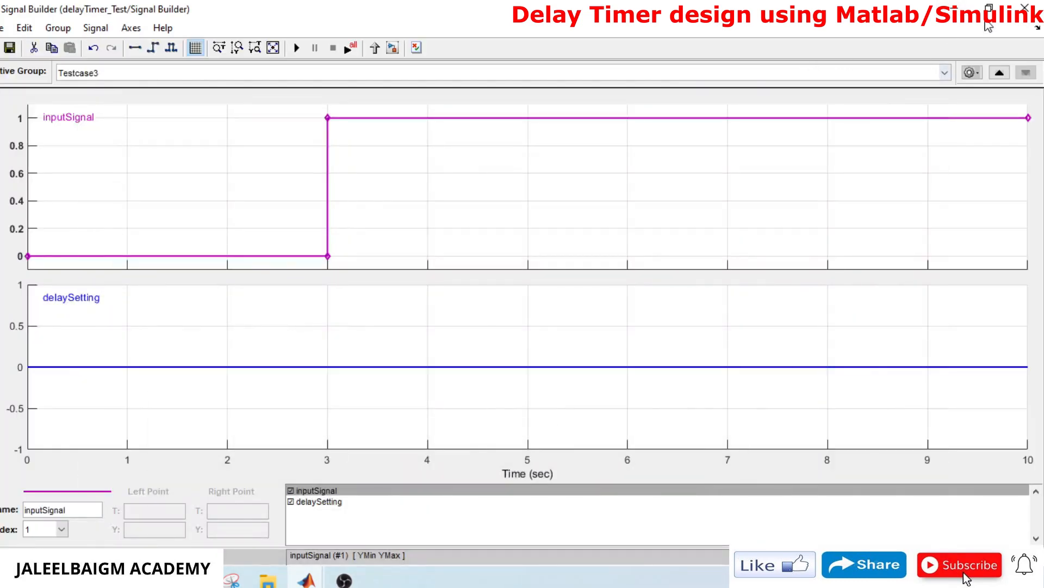
click(957, 8)
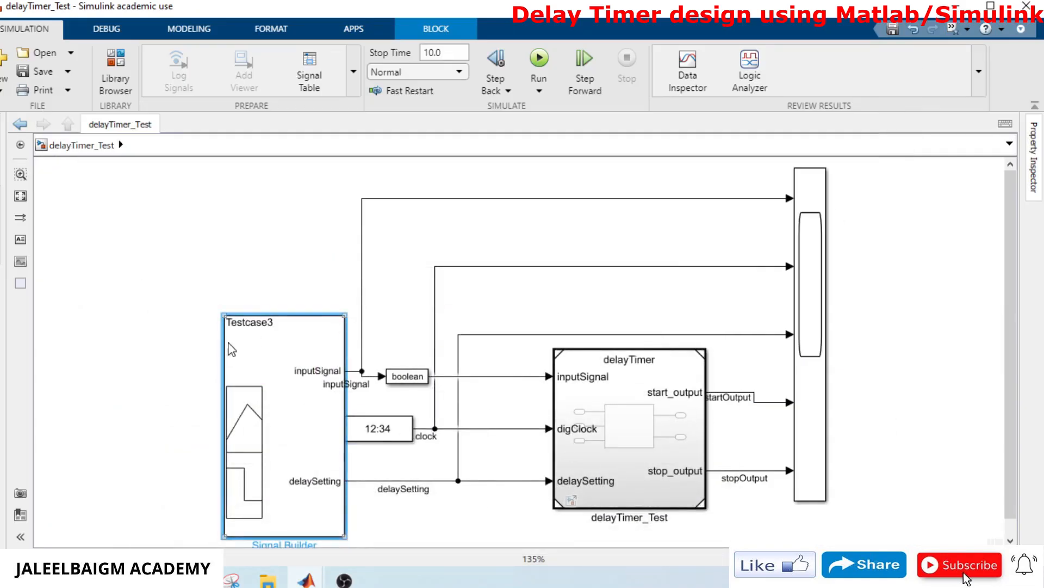
Align the Signal Builder block with the boolean conversion block, move it clear of the Digital Clock, and shift the inputSignal branch line closer to it
drag(222, 315, 224, 324)
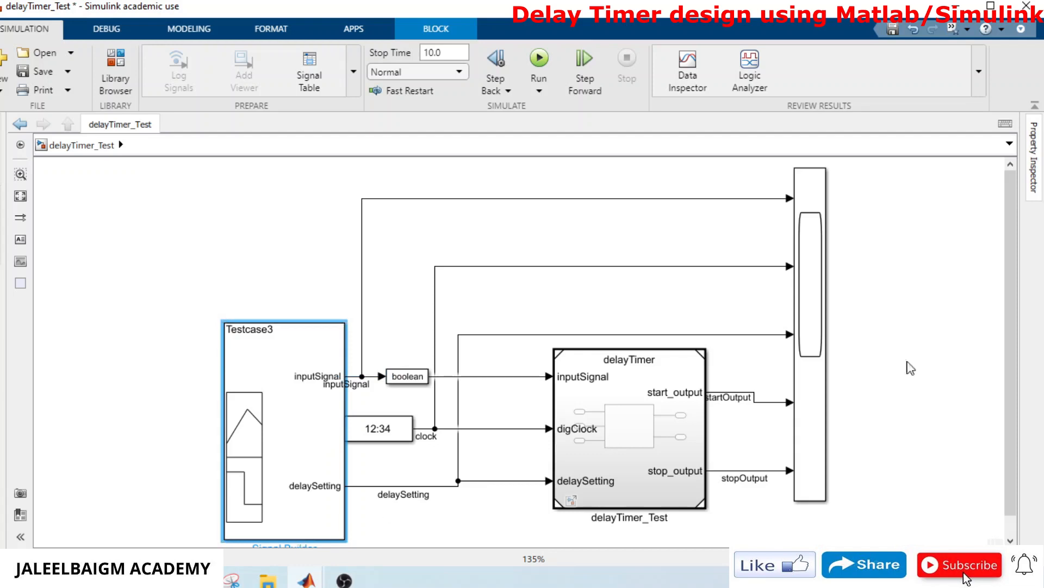
drag(1013, 451, 1015, 515)
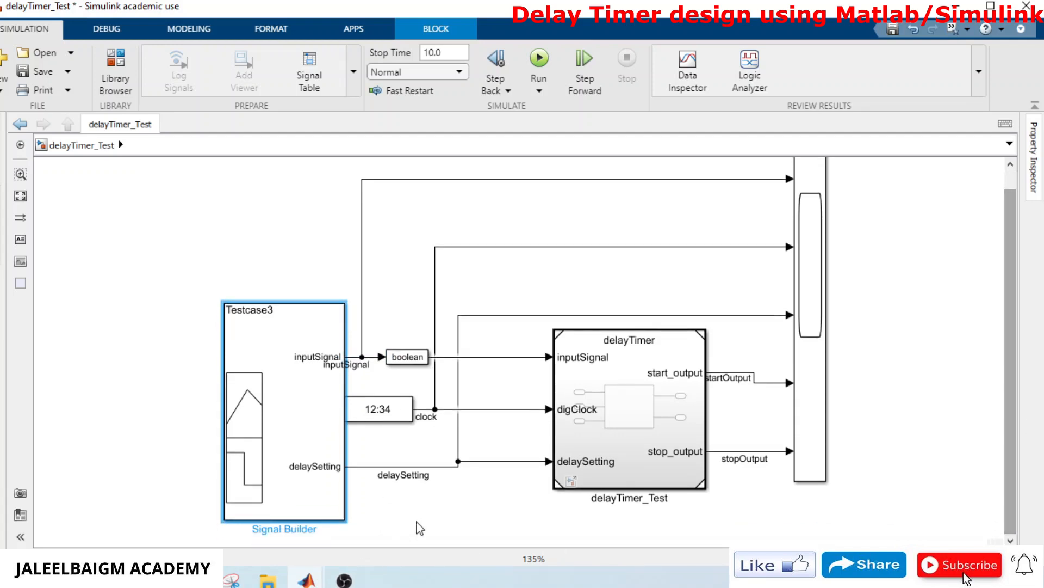
drag(303, 423, 215, 416)
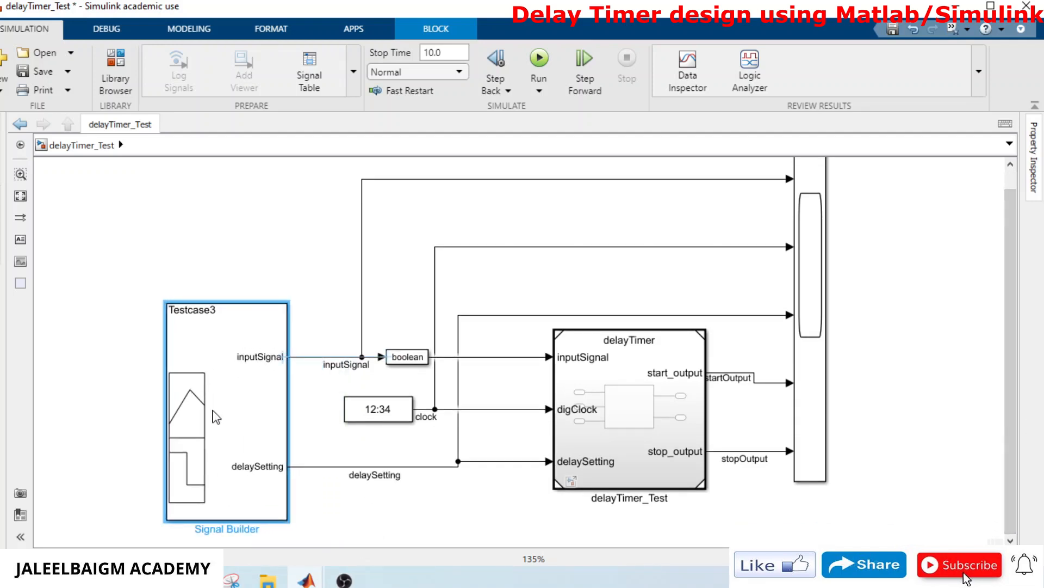
click(416, 360)
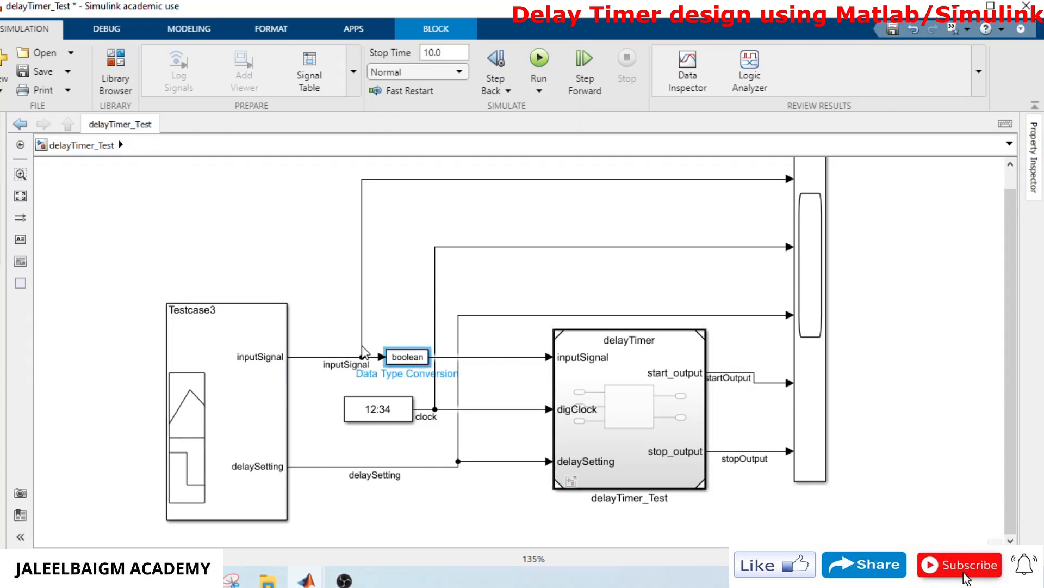
drag(362, 351, 335, 351)
Turn on the block name display for the Digital Clock block
click(387, 418)
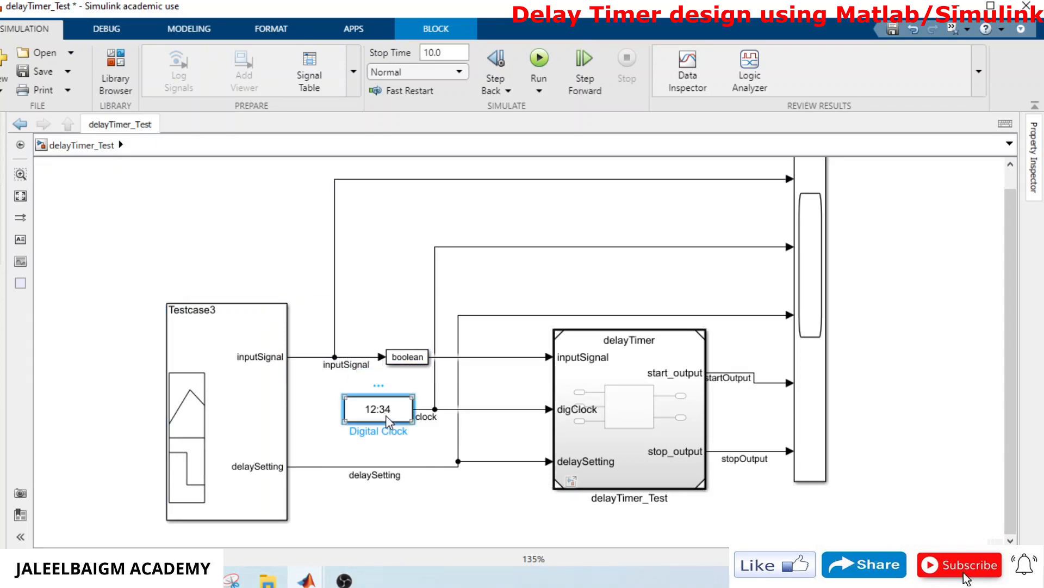
right_click(386, 416)
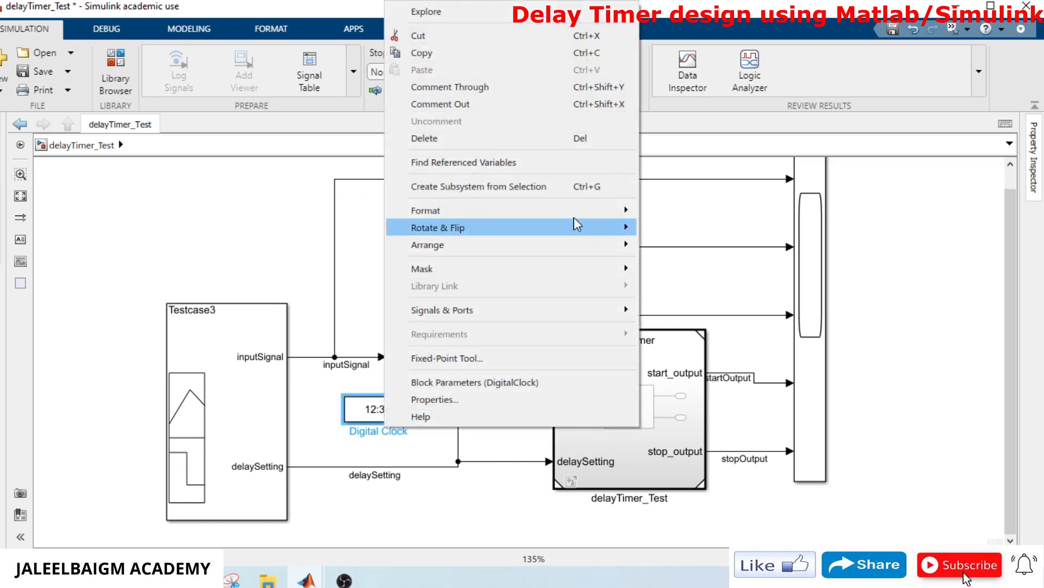
mouse_move(574, 212)
mouse_move(753, 295)
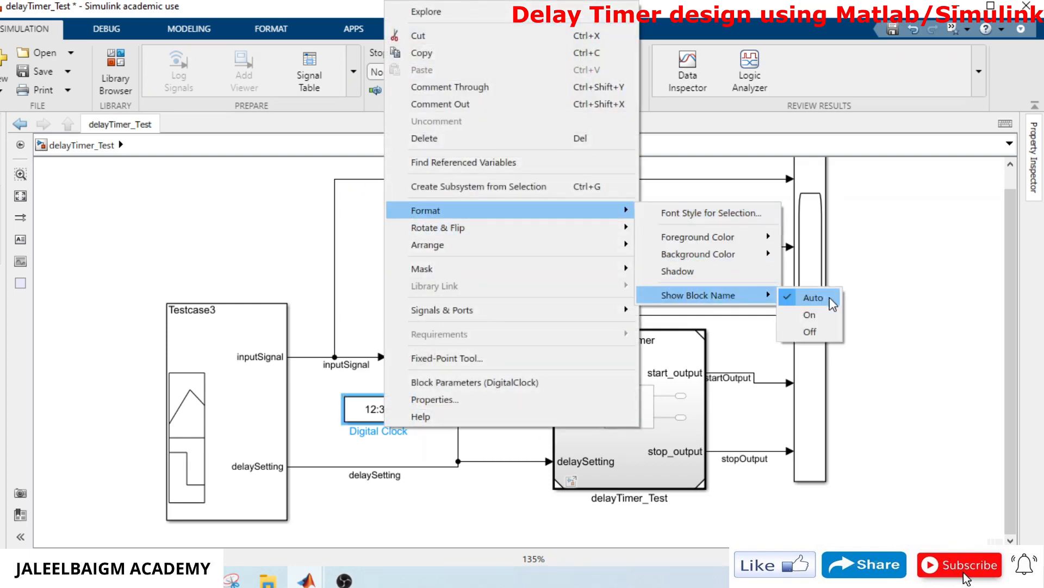
click(827, 316)
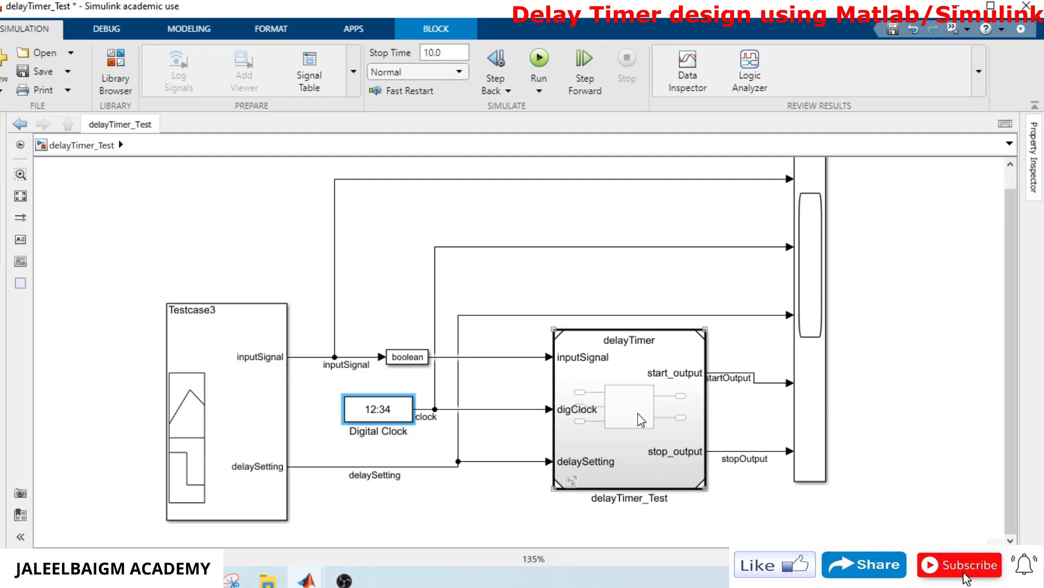
Look inside the delayTimer_Test referenced model, return to the test model's top level, and save the model
double_click(620, 447)
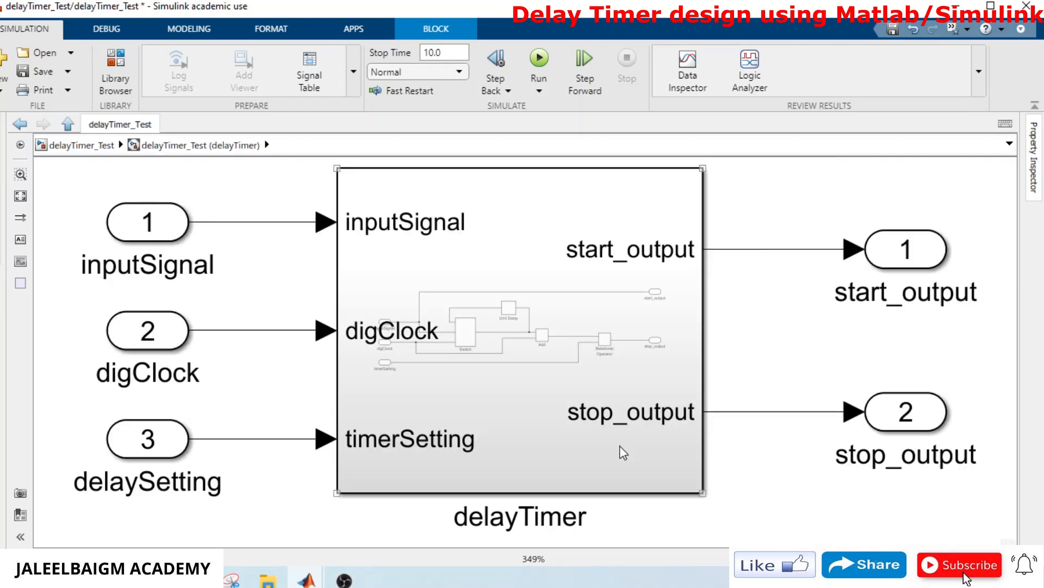
click(102, 145)
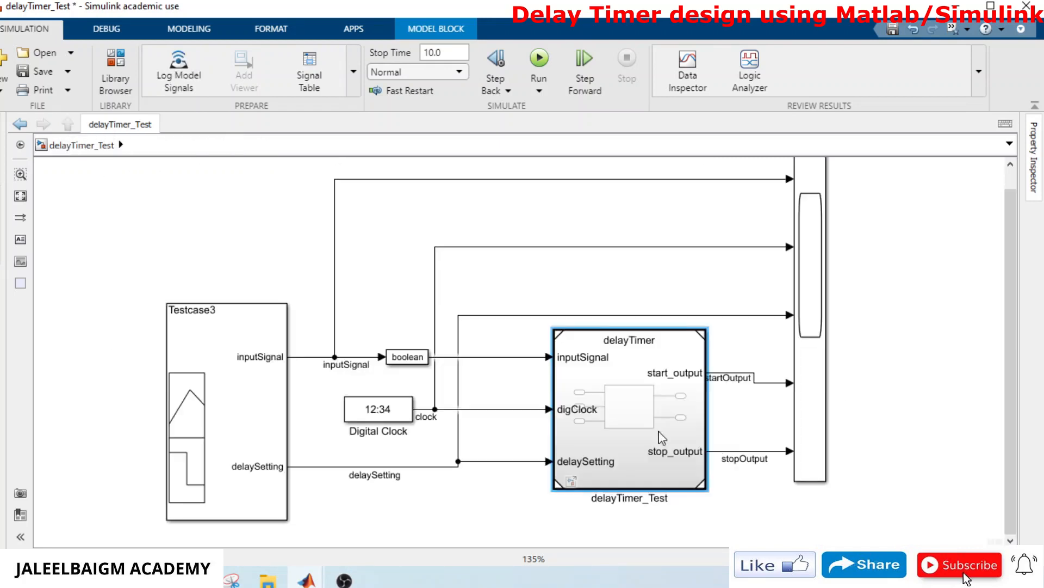
click(807, 403)
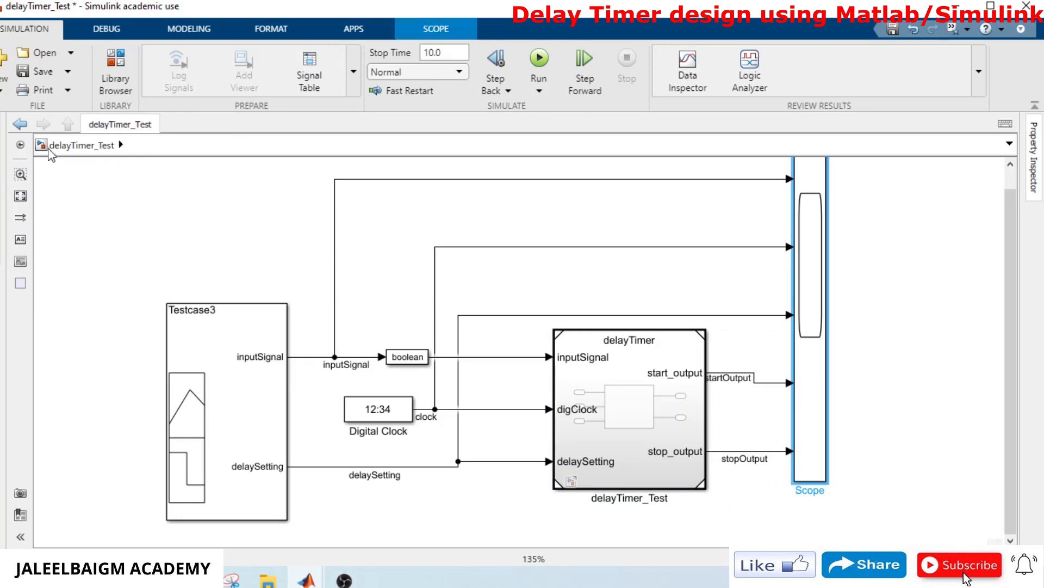
click(28, 74)
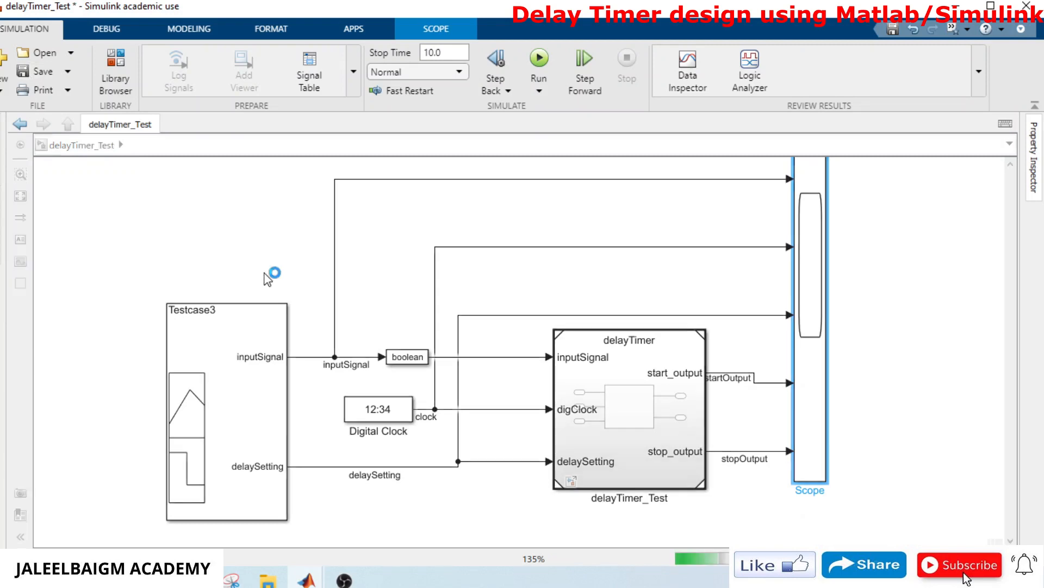